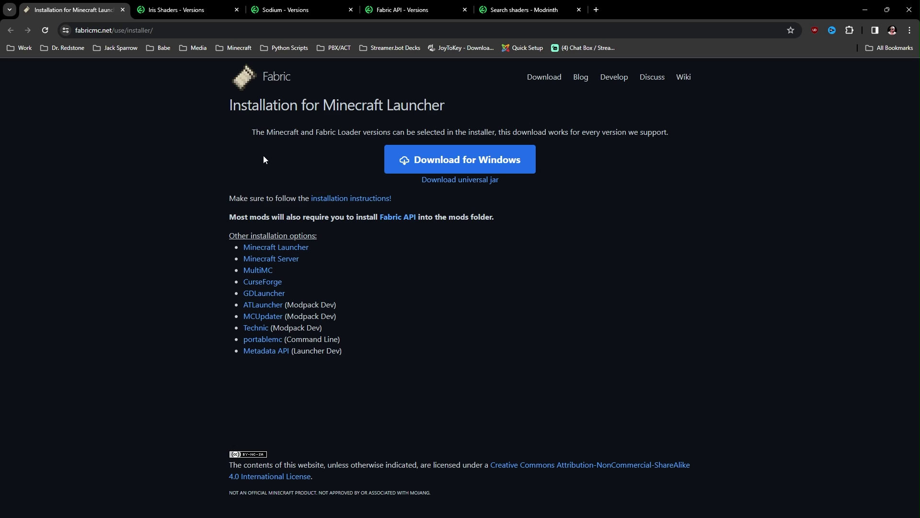
Step: Download the Fabric installer for Windows and run fabric-installer-1.0.0.exe from the Downloads folder
left_click(524, 165)
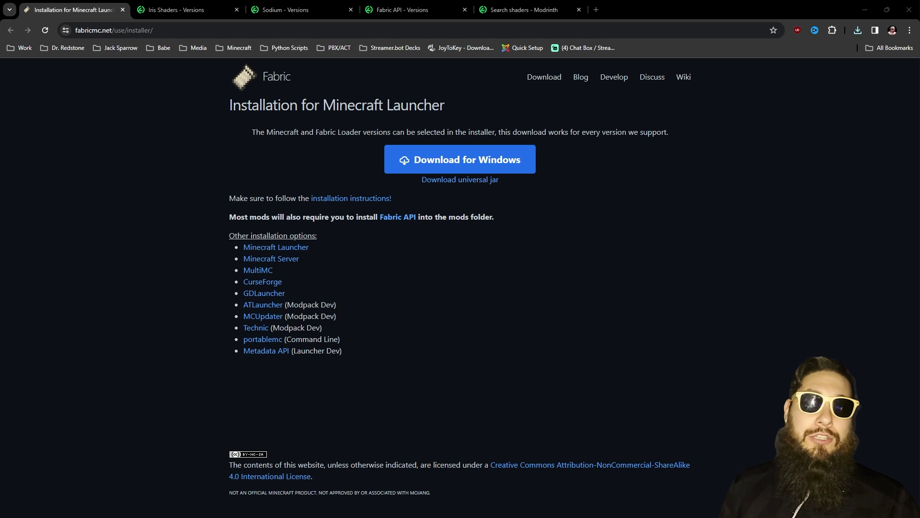
key("super+e")
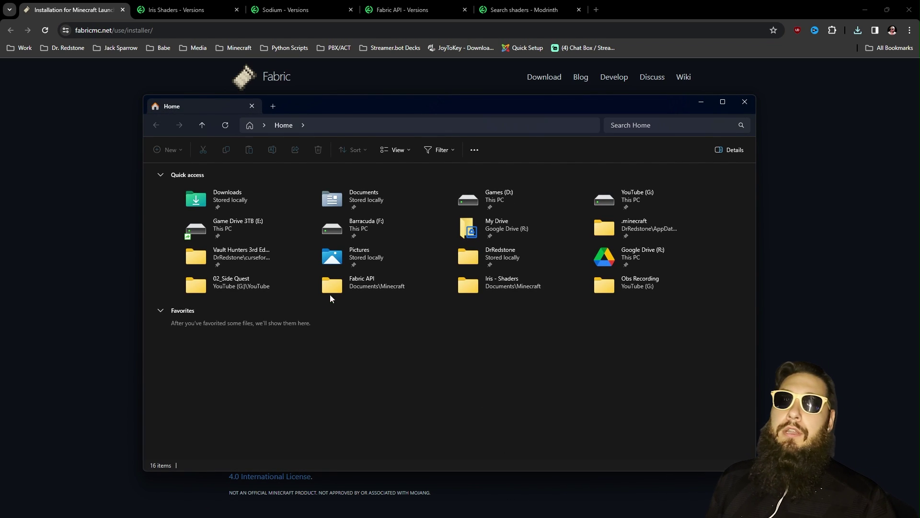
double_click(246, 205)
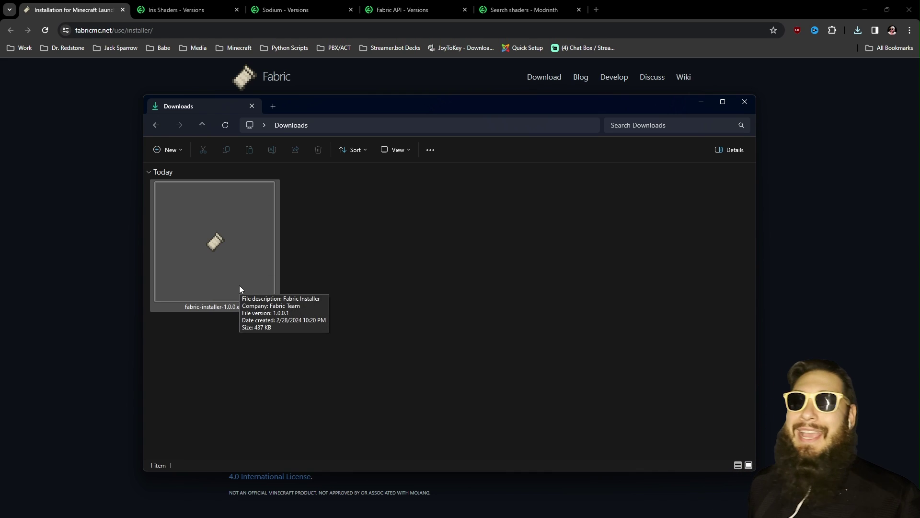
double_click(240, 285)
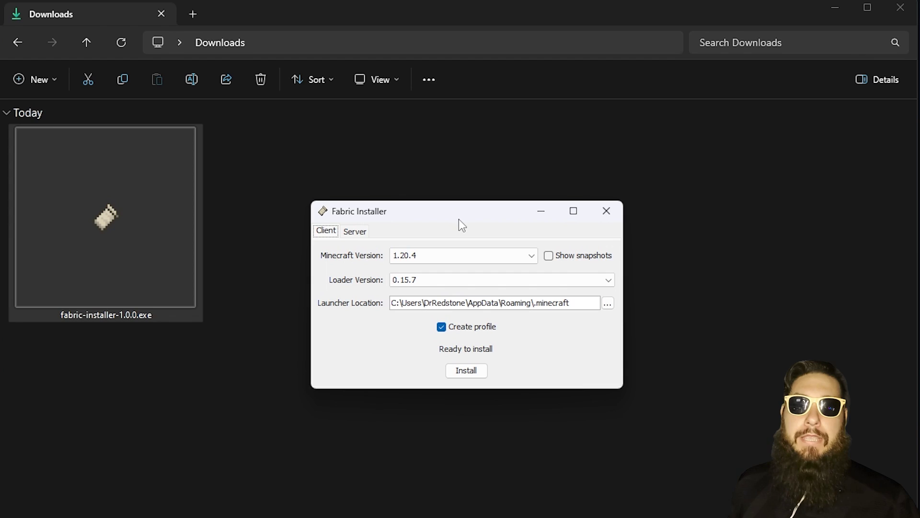
Step: Install the Fabric client for Minecraft version 1.20.4 and dismiss the completion message
left_click(461, 254)
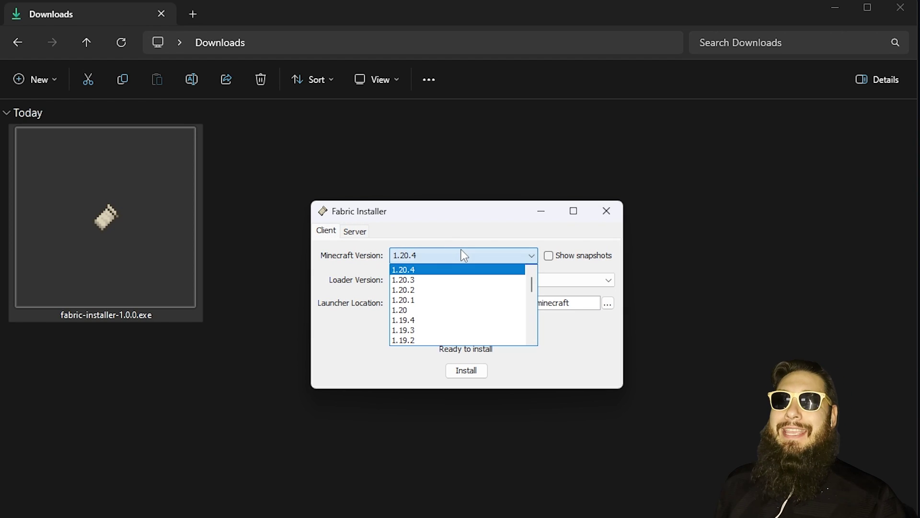
left_click(429, 271)
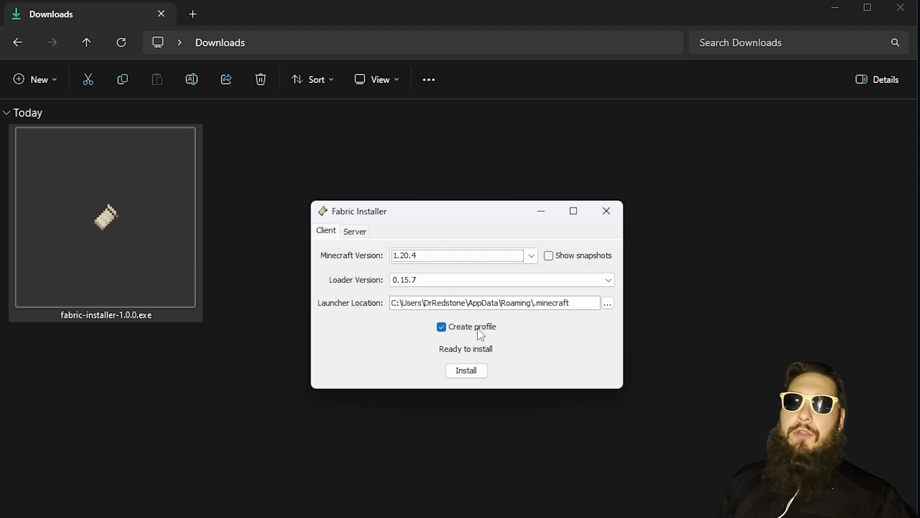
left_click(468, 371)
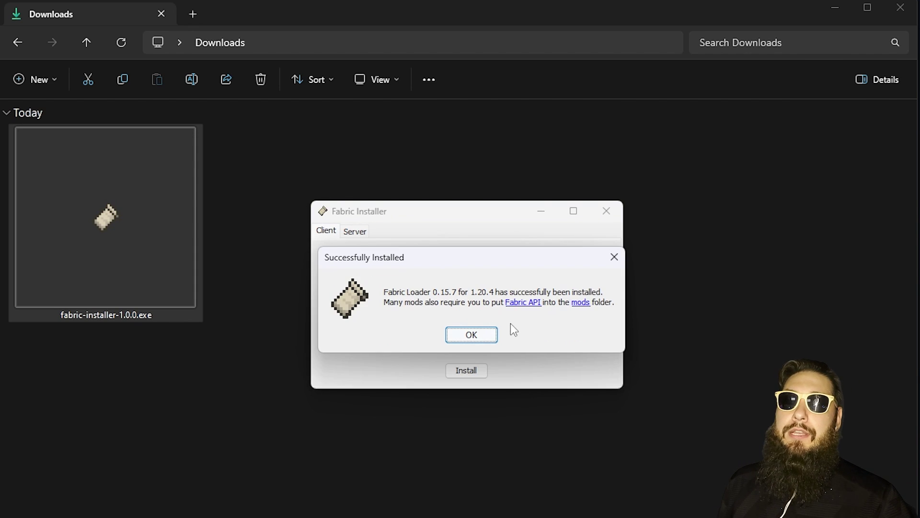
left_click(489, 338)
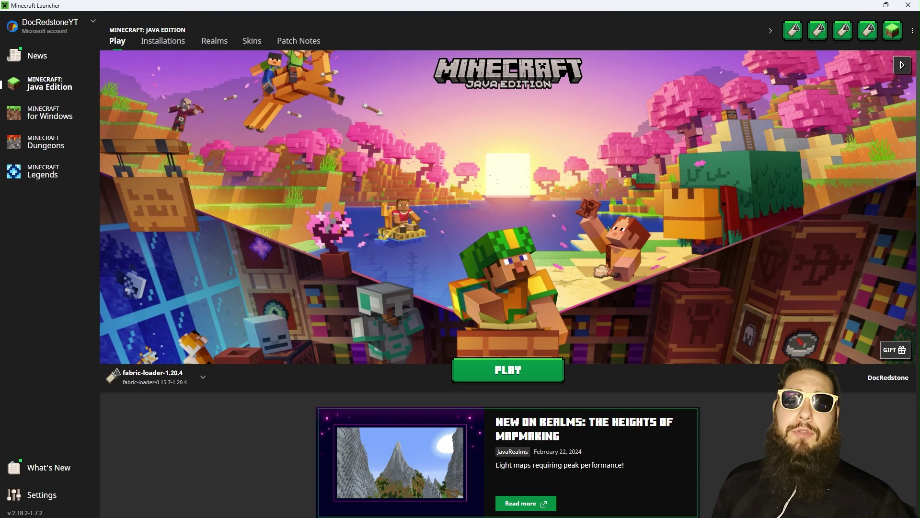
Step: Switch to the Minecraft Launcher and open the fabric-loader-1.20.4 installation for editing
mouse_move(137, 388)
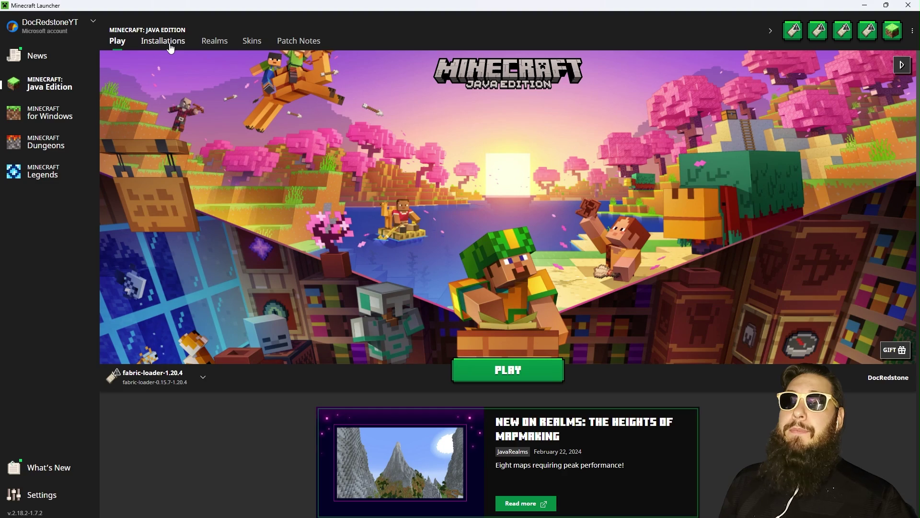
left_click(168, 43)
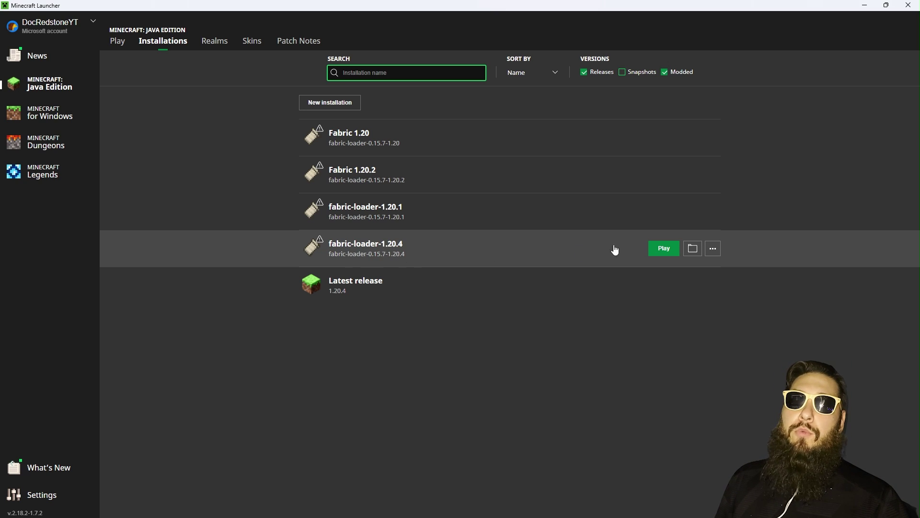
left_click(713, 250)
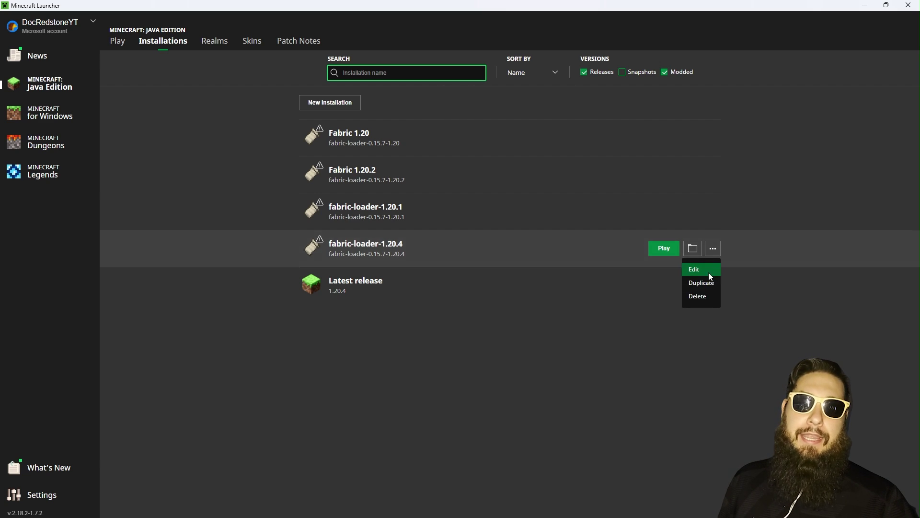
left_click(708, 272)
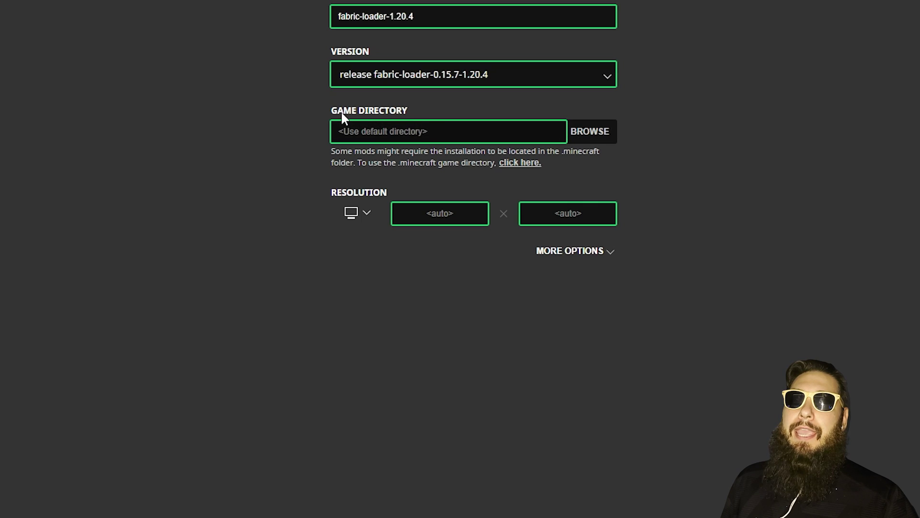
Step: Set the installation's game directory to the fabric-loader-0.15.7-1.20.4 folder inside .minecraft's versions folder and save the installation
left_click(407, 112)
left_click(604, 139)
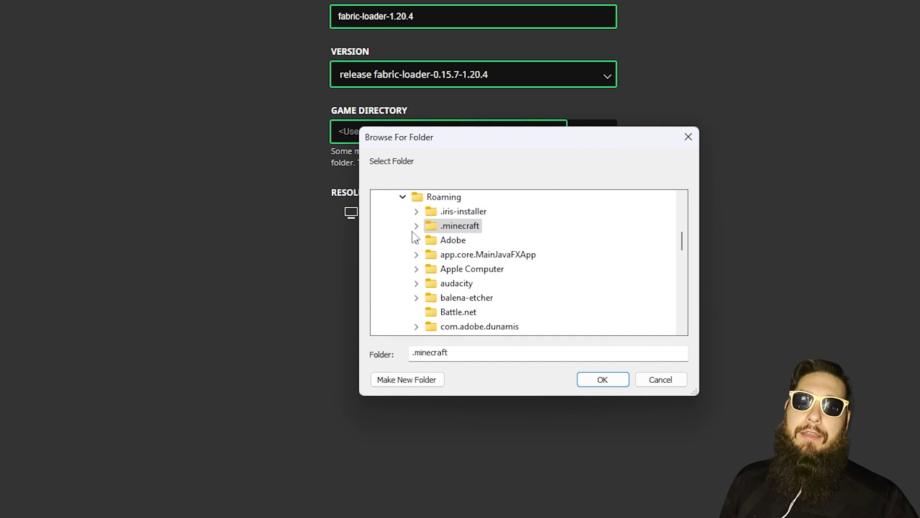
left_click(417, 226)
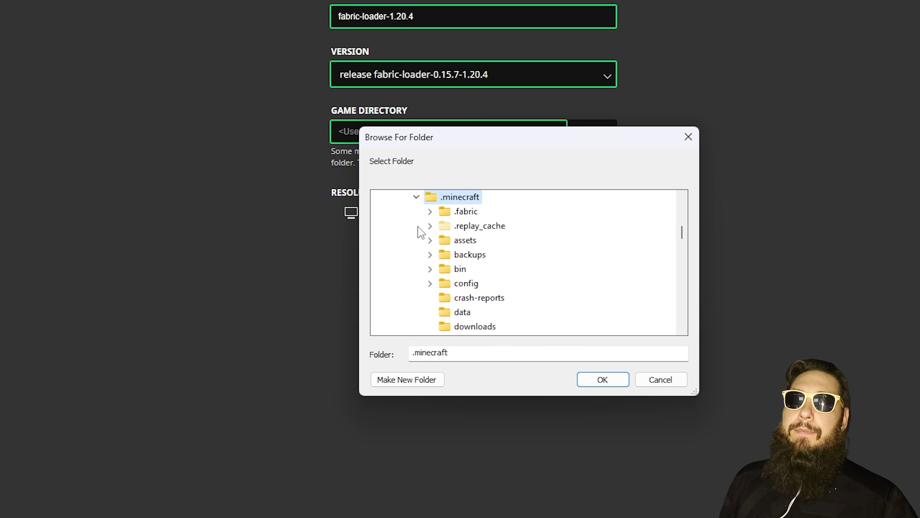
scroll(420, 232, "down", 7)
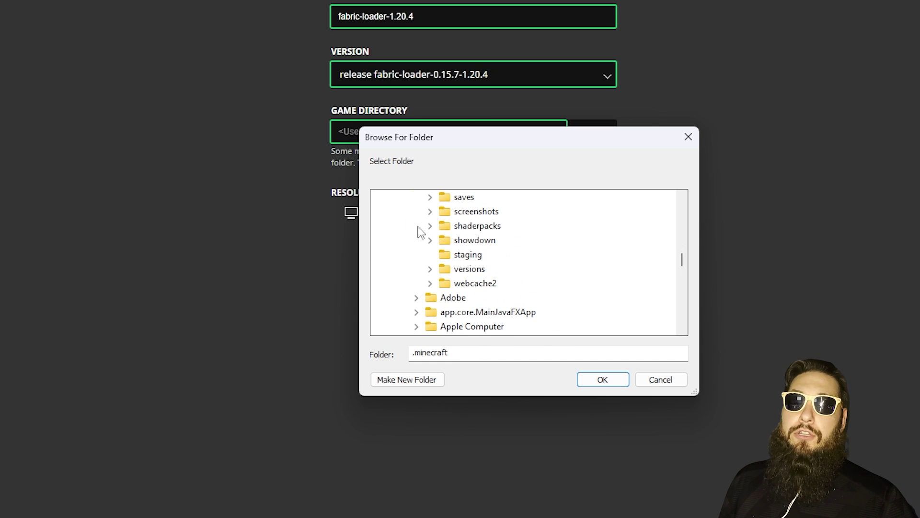
left_click(430, 269)
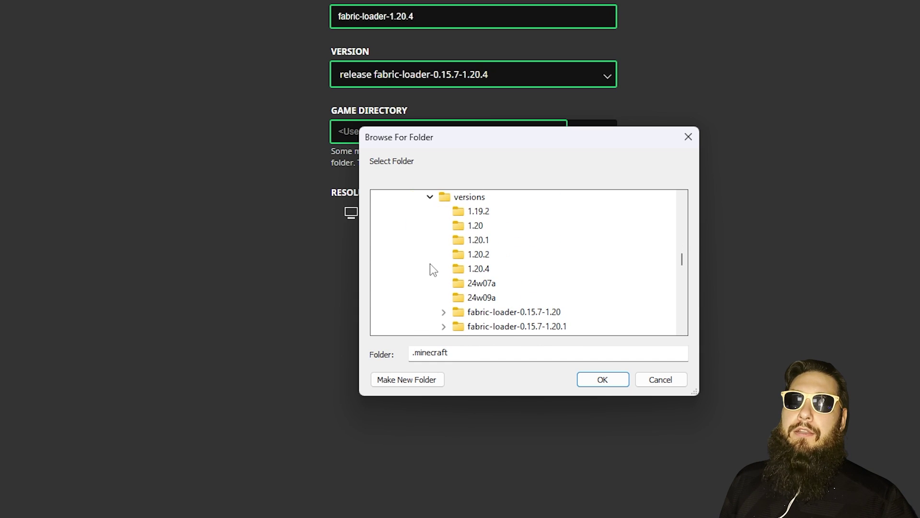
scroll(430, 264, "down", 1)
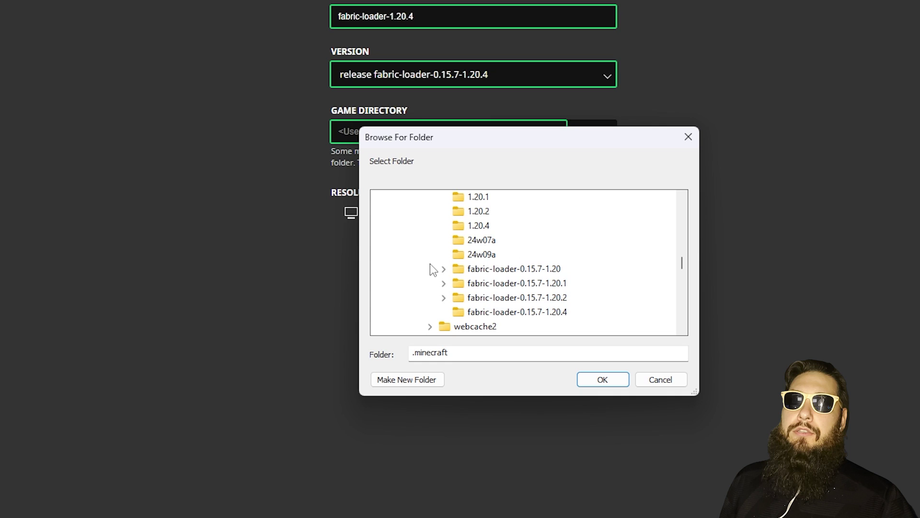
left_click(491, 314)
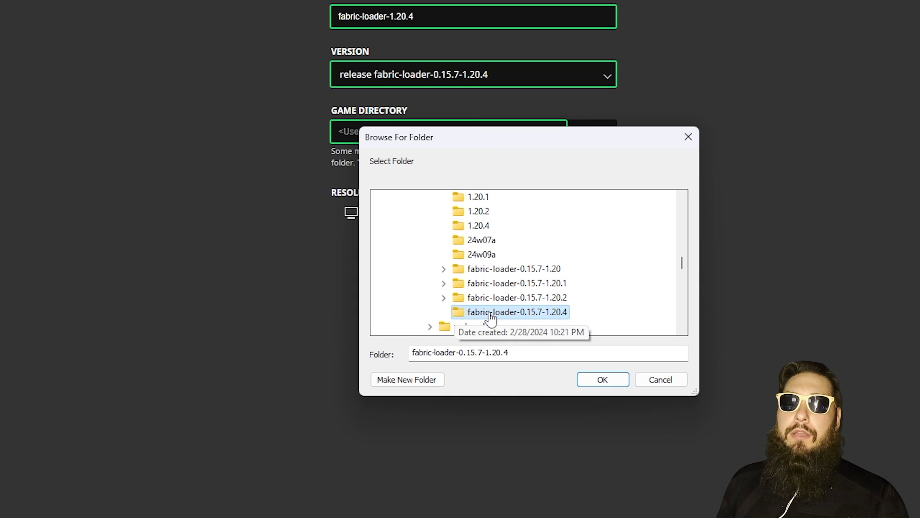
left_click(607, 379)
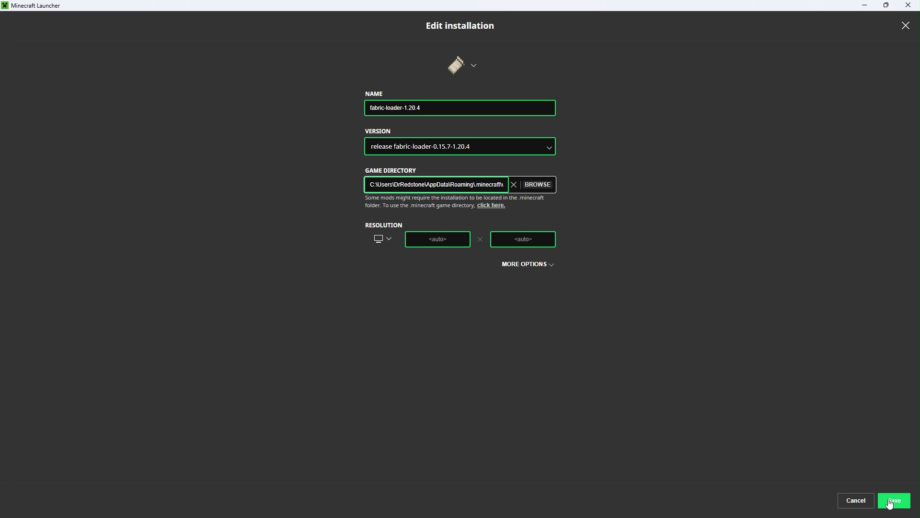
left_click(890, 501)
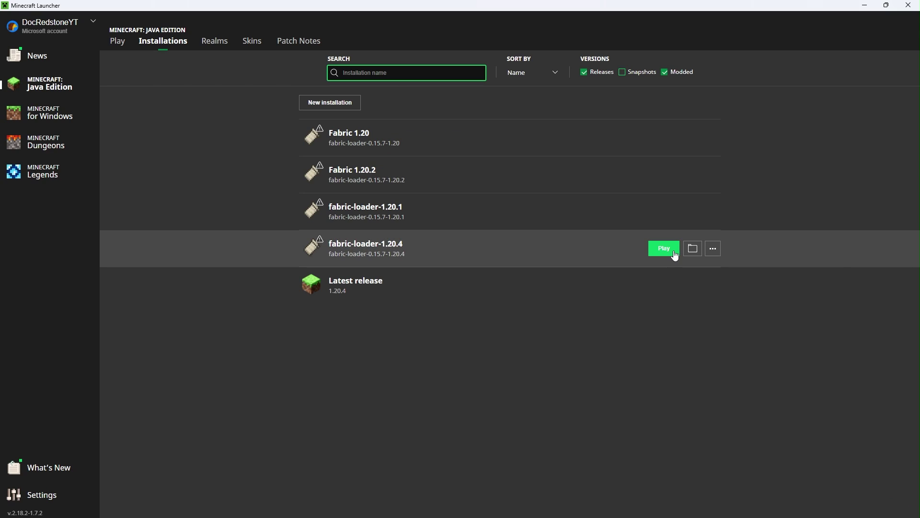
Step: Run the fabric-loader-1.20.4 installation once, accepting the modded-game risk without further warnings, continue past the welcome screen, and quit the game
left_click(674, 251)
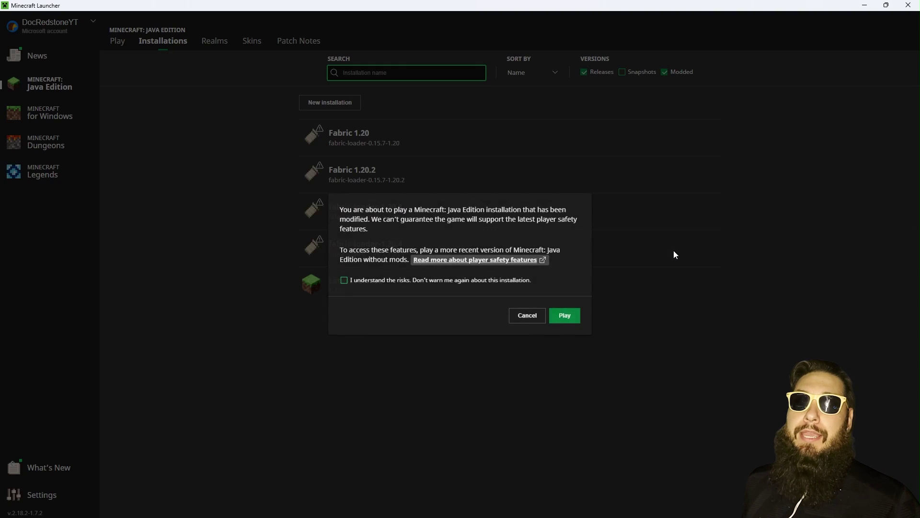
left_click(344, 281)
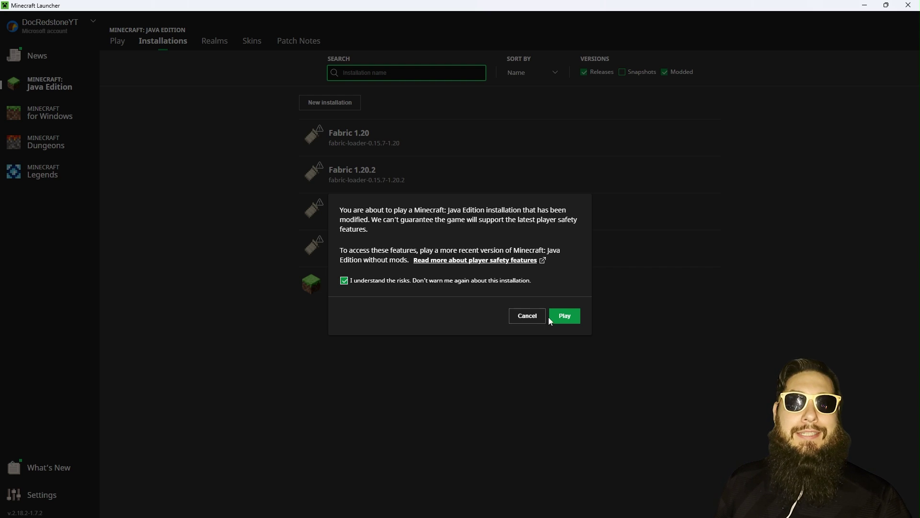
left_click(564, 318)
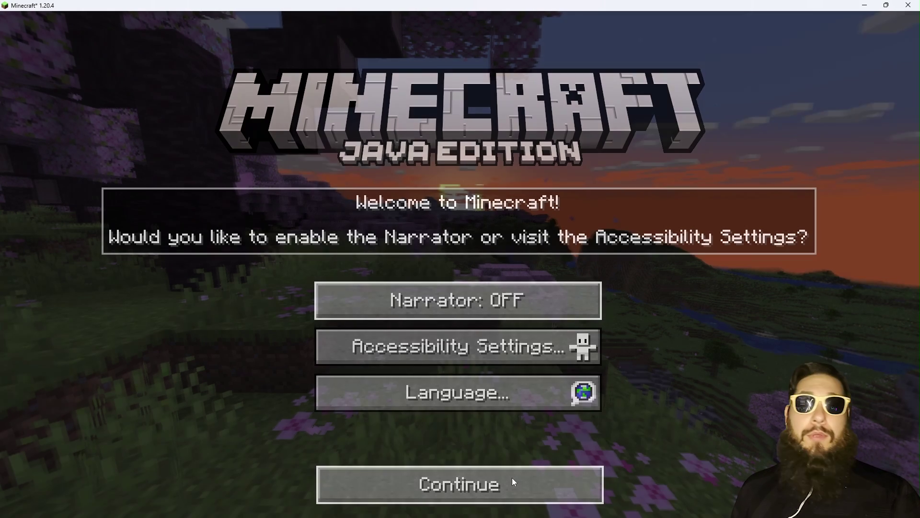
left_click(512, 477)
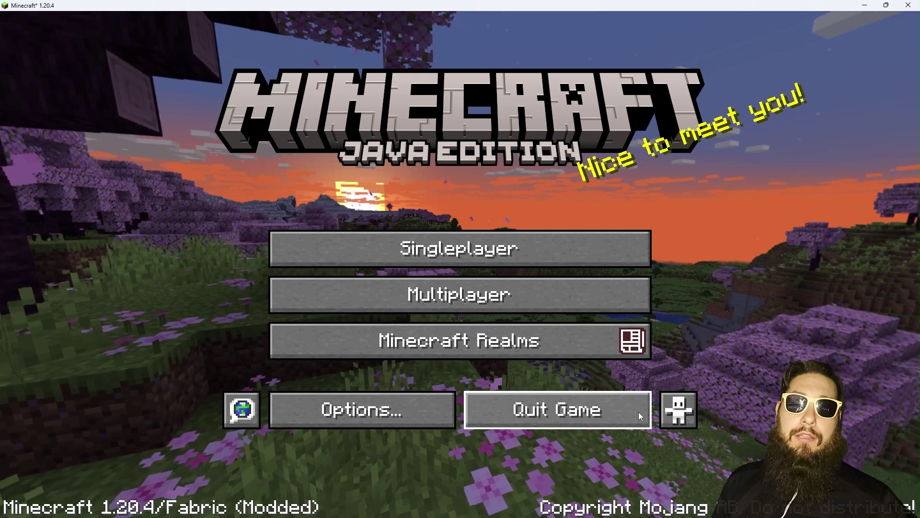
left_click(639, 415)
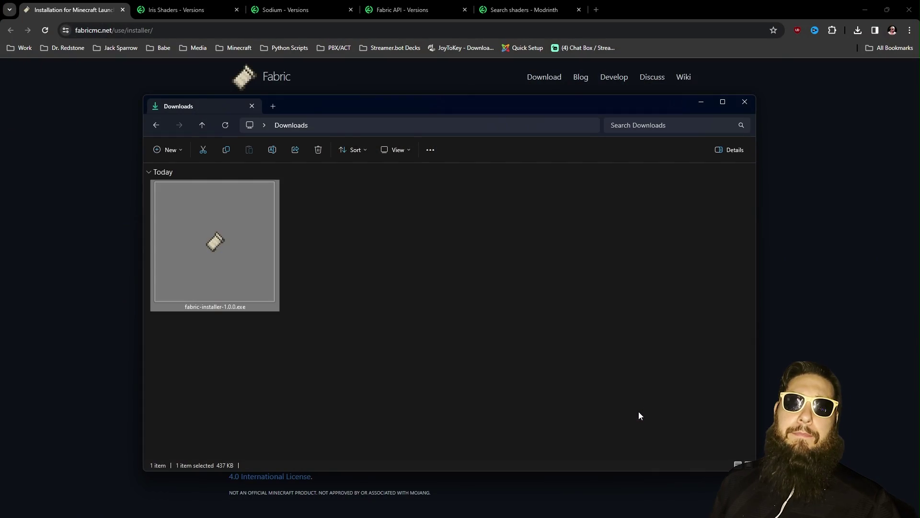
Step: Review the Modrinth version pages of the required mods: Iris Shaders, Sodium and Fabric API
left_click(188, 11)
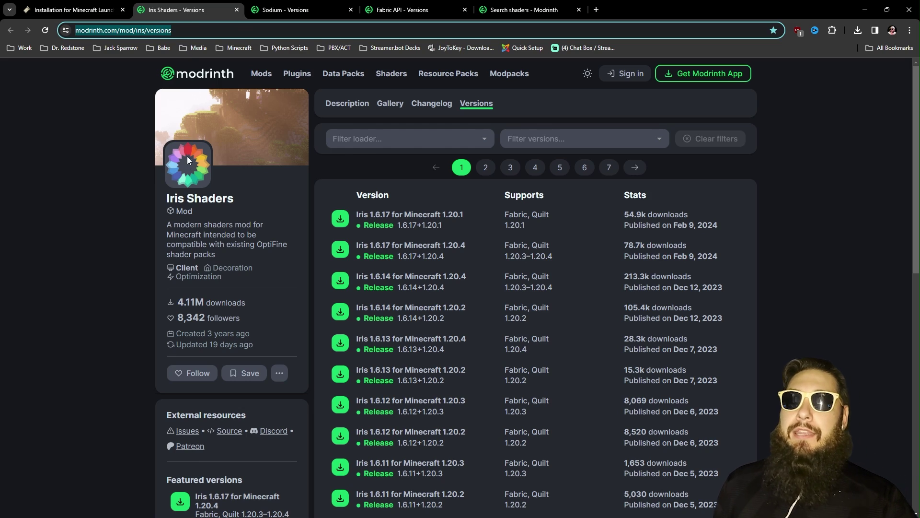
left_click_drag(166, 197, 267, 201)
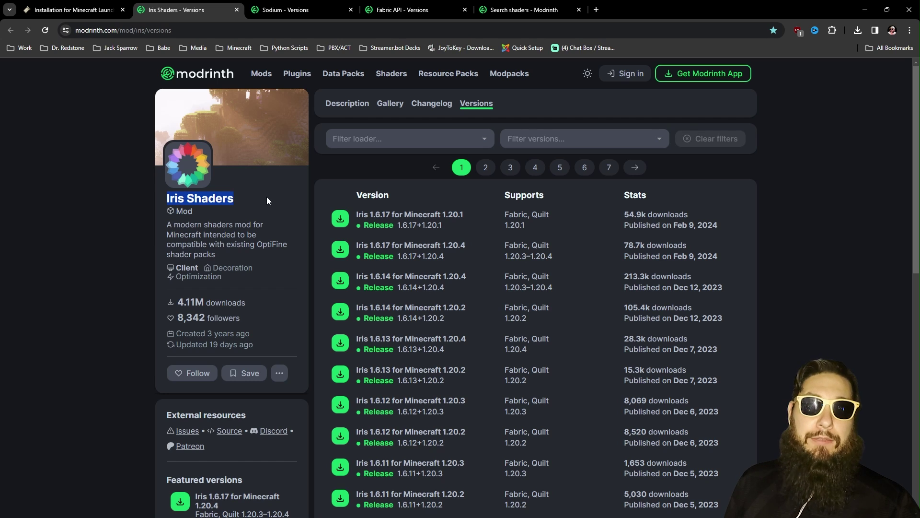
key("ctrl+Tab")
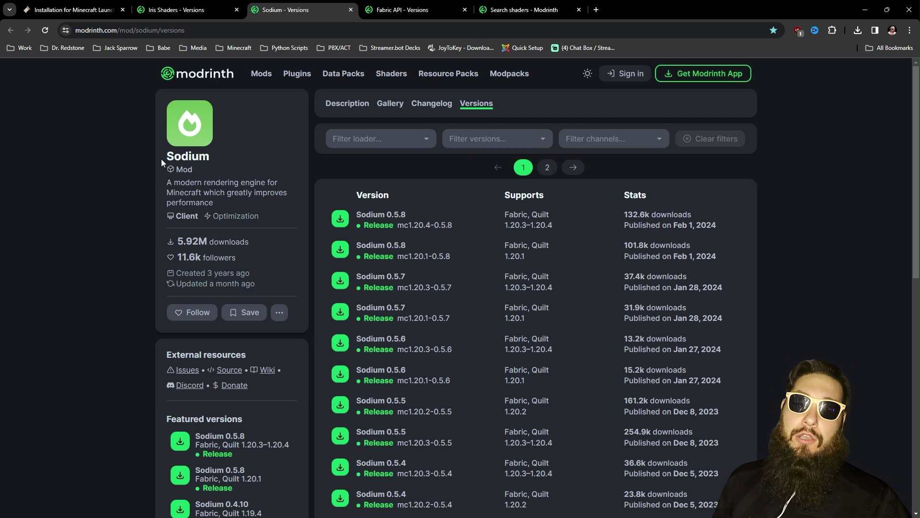
key("ctrl+Tab")
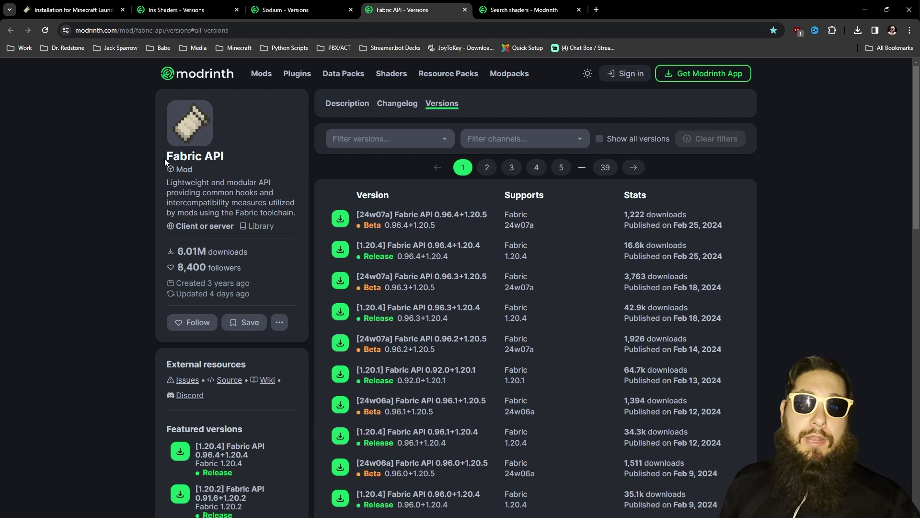
left_click_drag(164, 159, 238, 157)
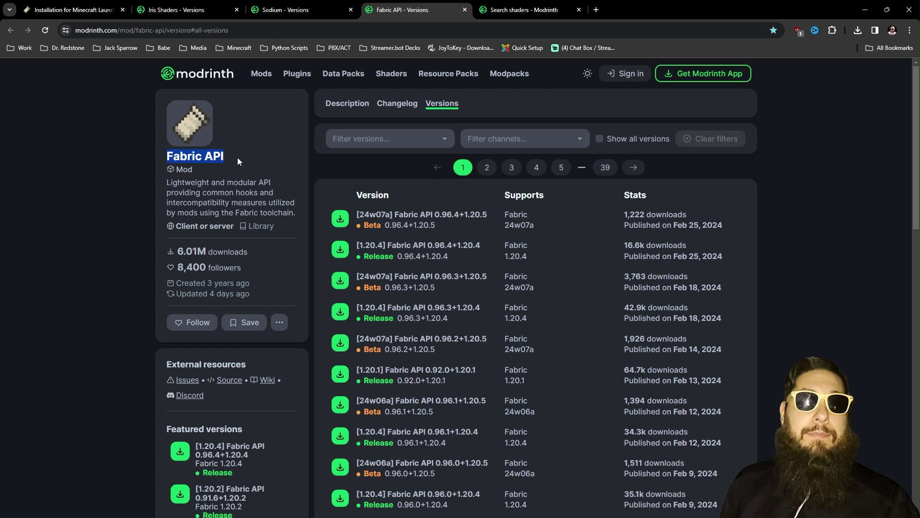
key("ctrl+2")
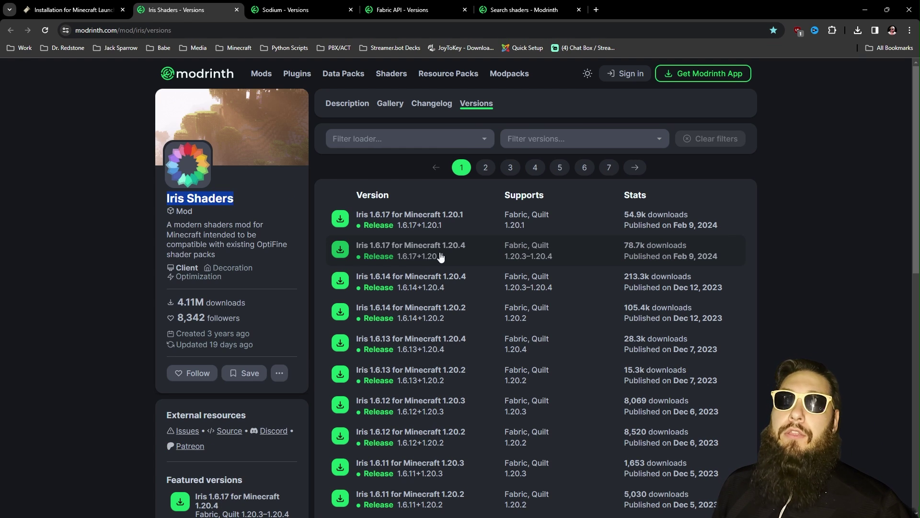
left_click(243, 205)
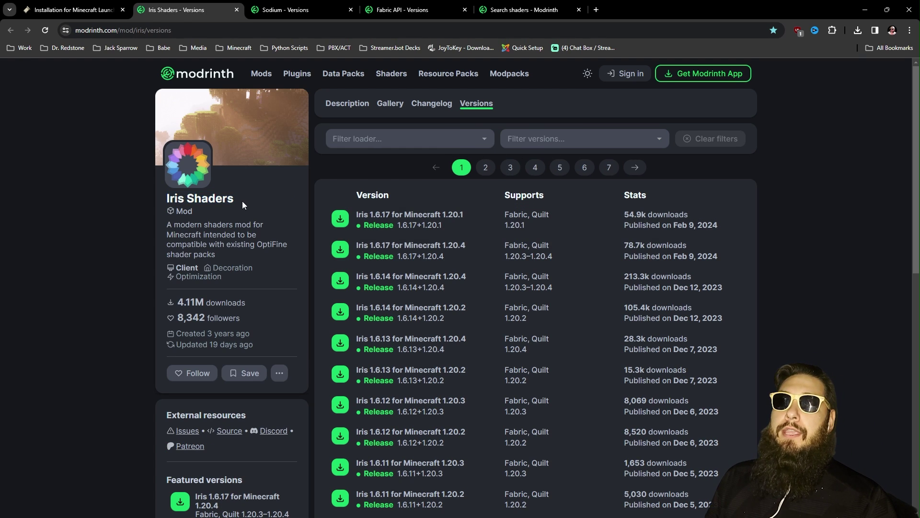
Step: Filter the Iris Shaders versions to 1.20.4 and open the Iris 1.6.17 for Minecraft 1.20.4 release page
left_click(595, 145)
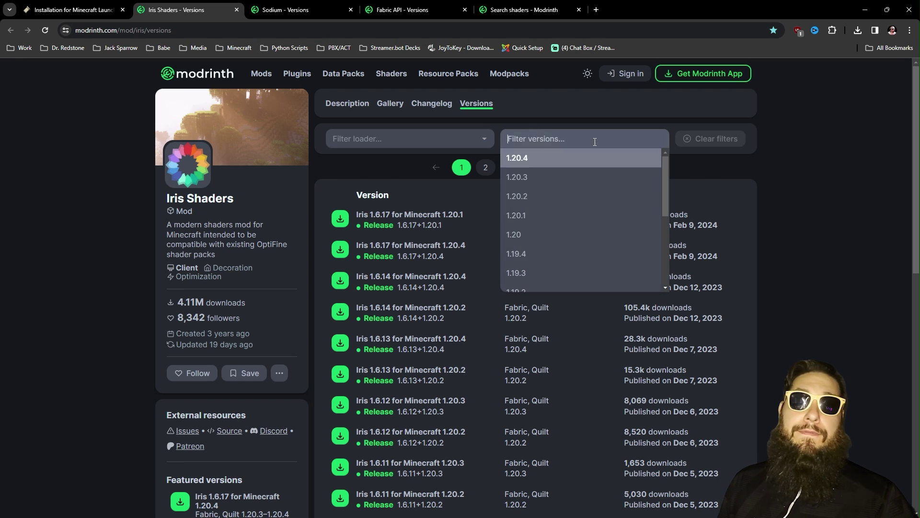
left_click(558, 166)
left_click(539, 374)
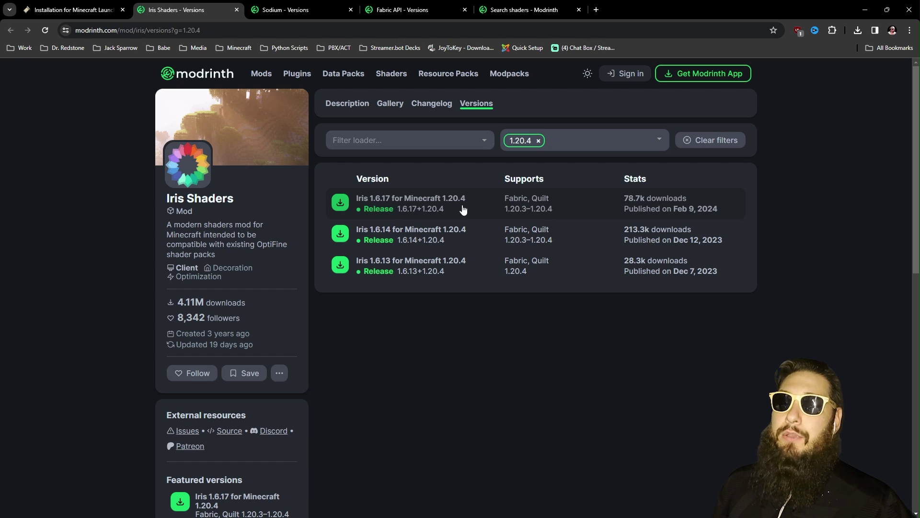
left_click(508, 207)
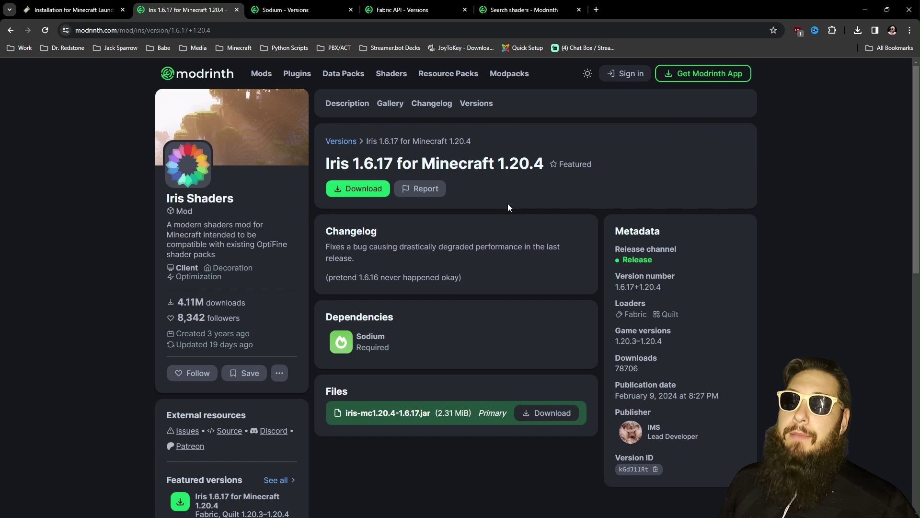
Step: Download the Iris 1.6.17 mod and, from the Sodium versions filtered to 1.20.4, the Sodium 0.5.8 release
left_click(384, 197)
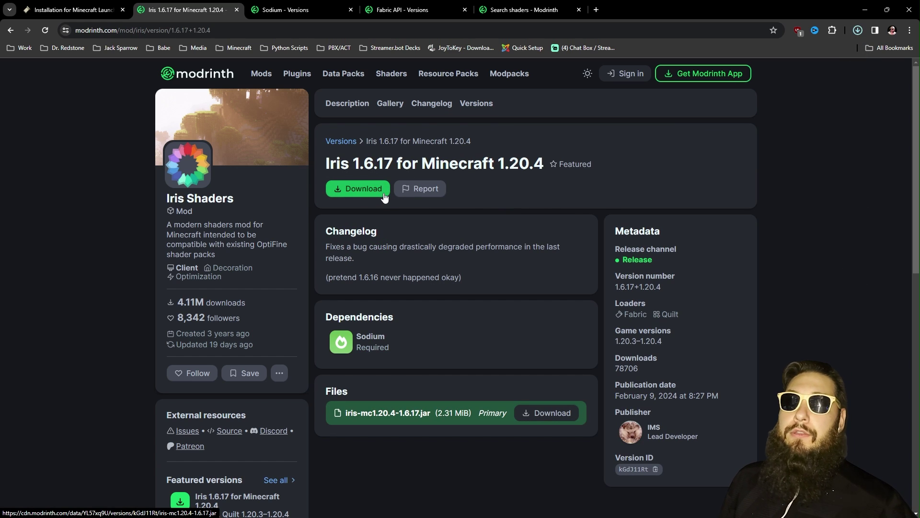
key("ctrl+Tab")
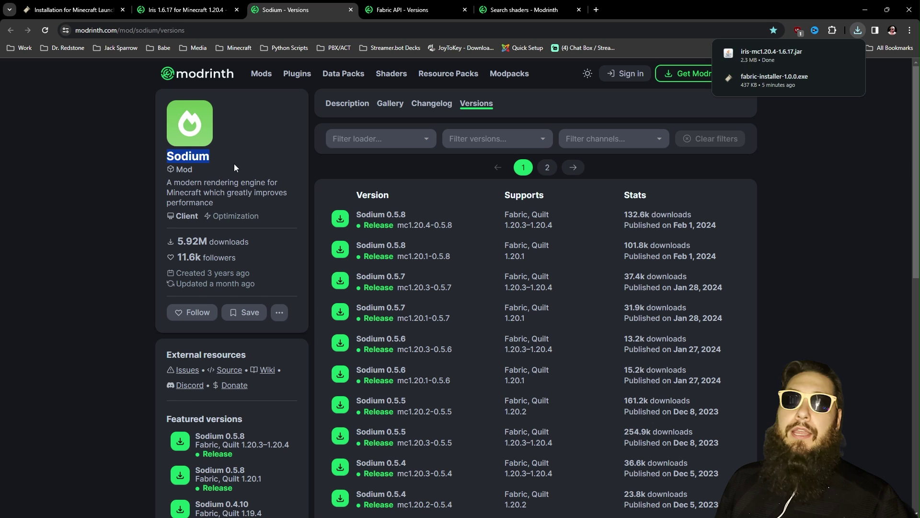
left_click(491, 139)
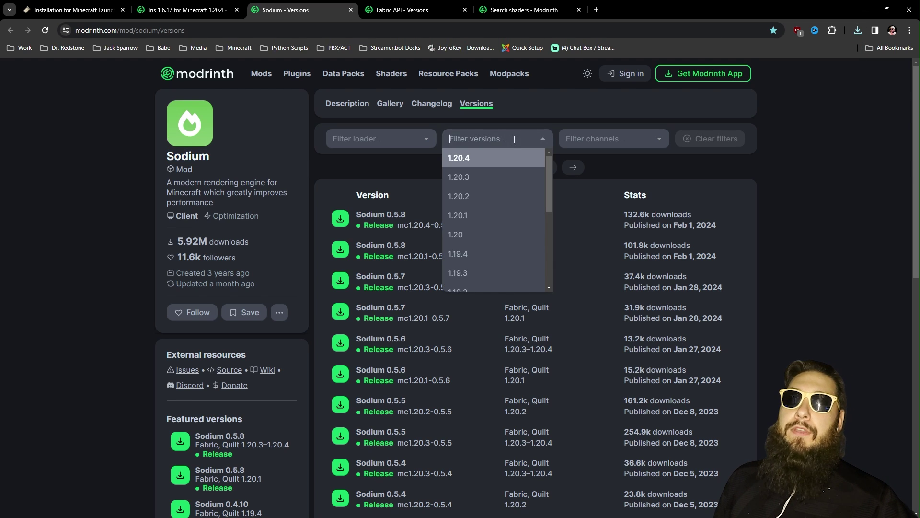
left_click(465, 160)
left_click(476, 379)
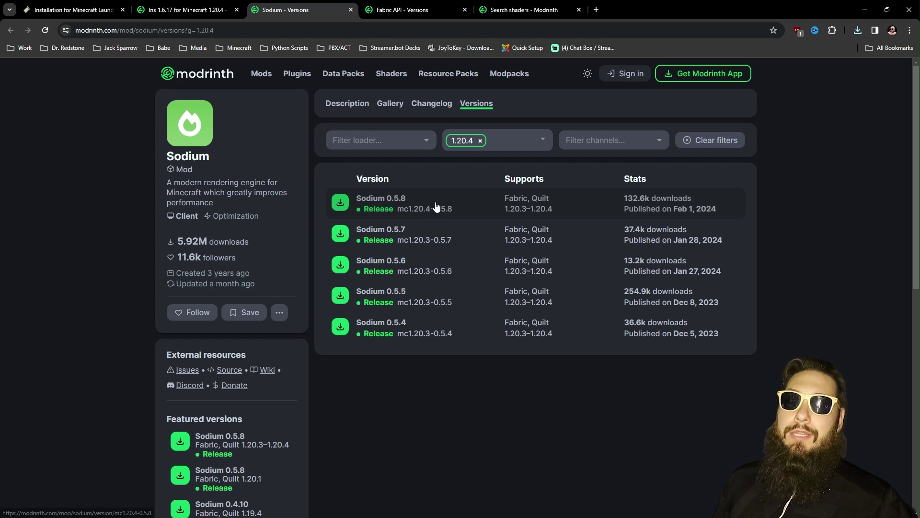
left_click(474, 204)
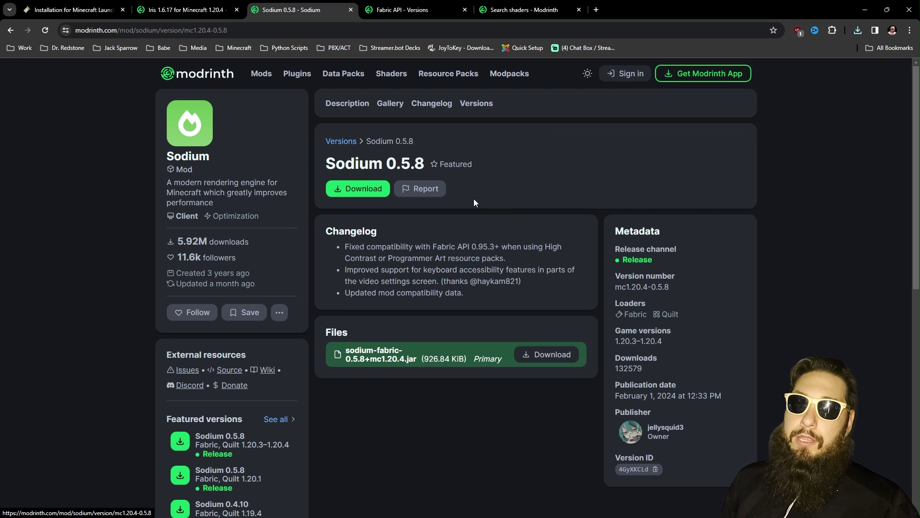
left_click(382, 190)
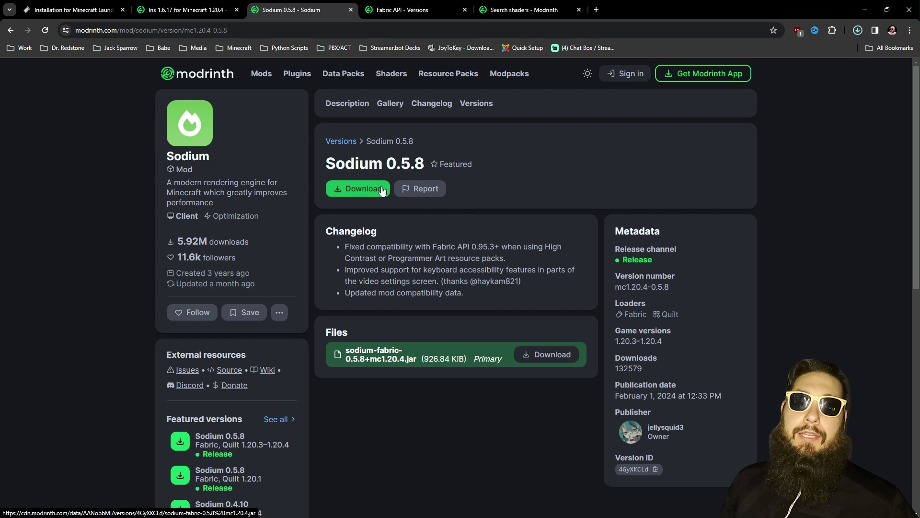
Step: Filter the Fabric API versions to 1.20.4 and download the 0.96.4+1.20.4 release
key("ctrl+Tab")
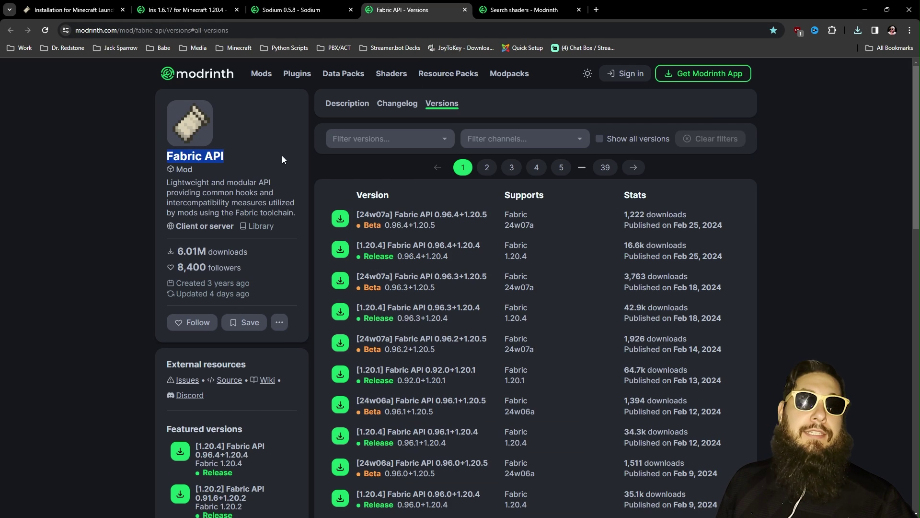
left_click(282, 160)
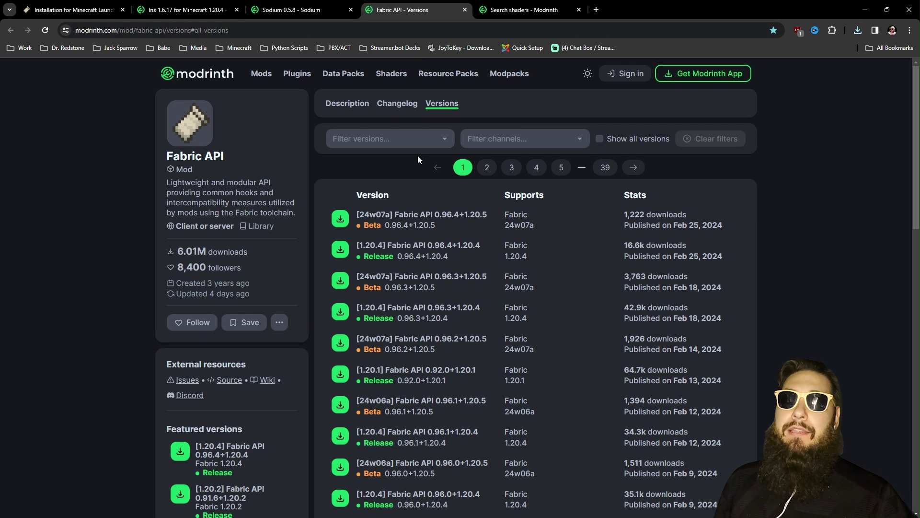
left_click(391, 140)
left_click(353, 161)
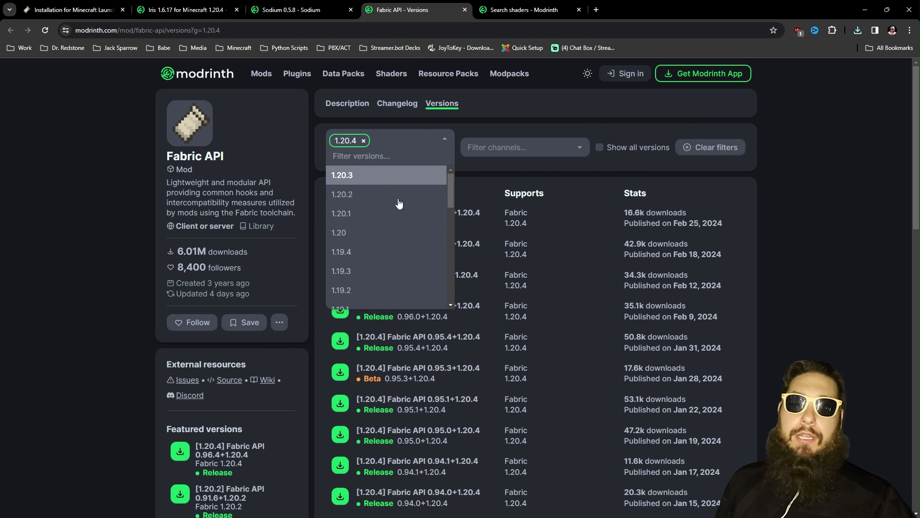
left_click(789, 219)
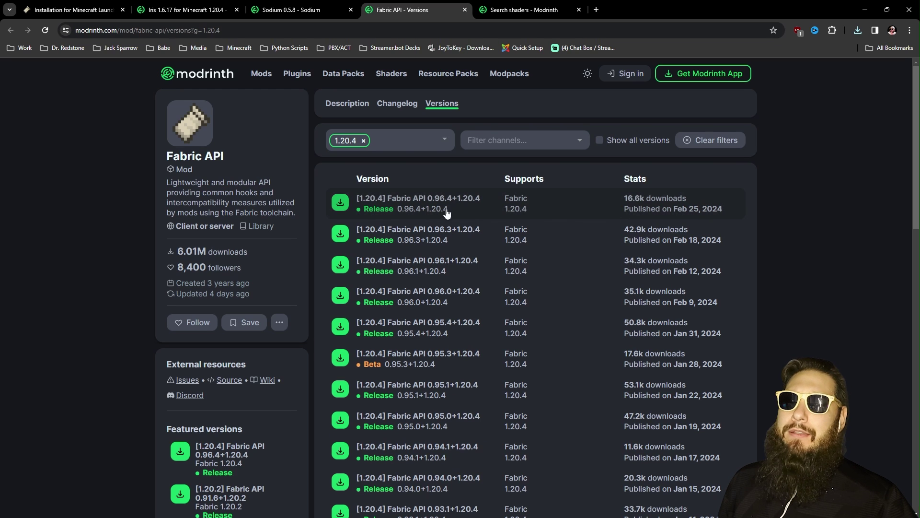
left_click(490, 207)
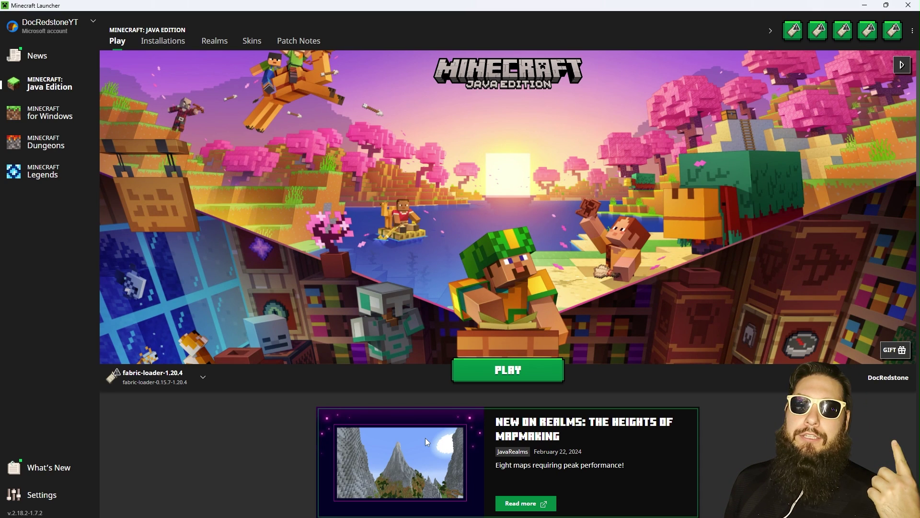
Step: Switch to the Minecraft Launcher and open the mods folder inside the fabric-loader-1.20.4 installation's game directory
left_click(156, 44)
mouse_move(349, 247)
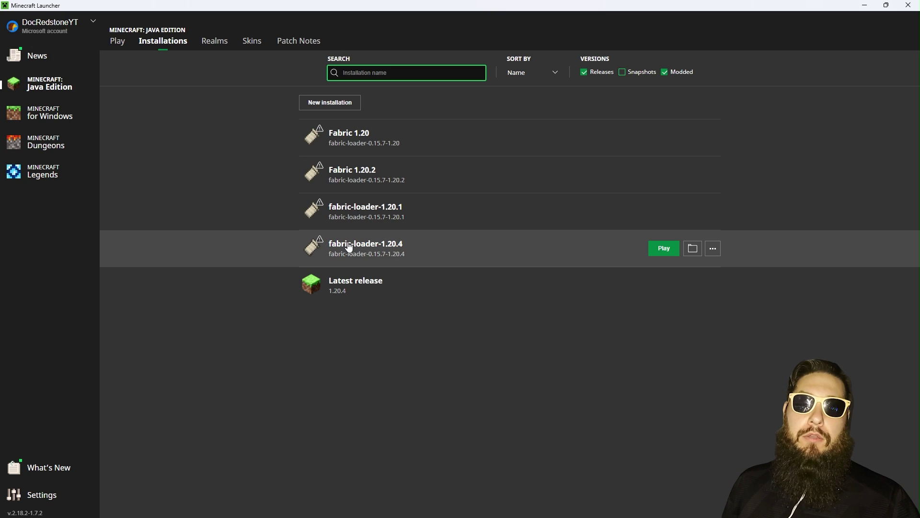
left_click(693, 248)
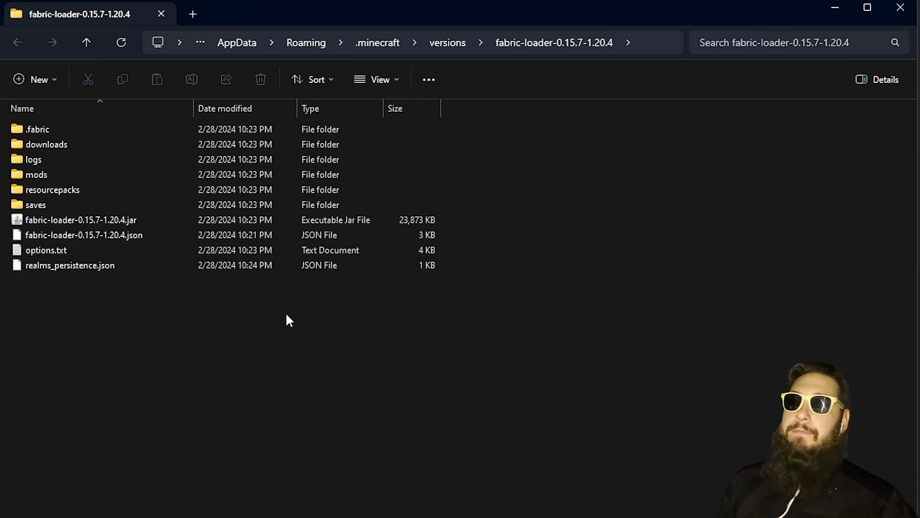
double_click(42, 175)
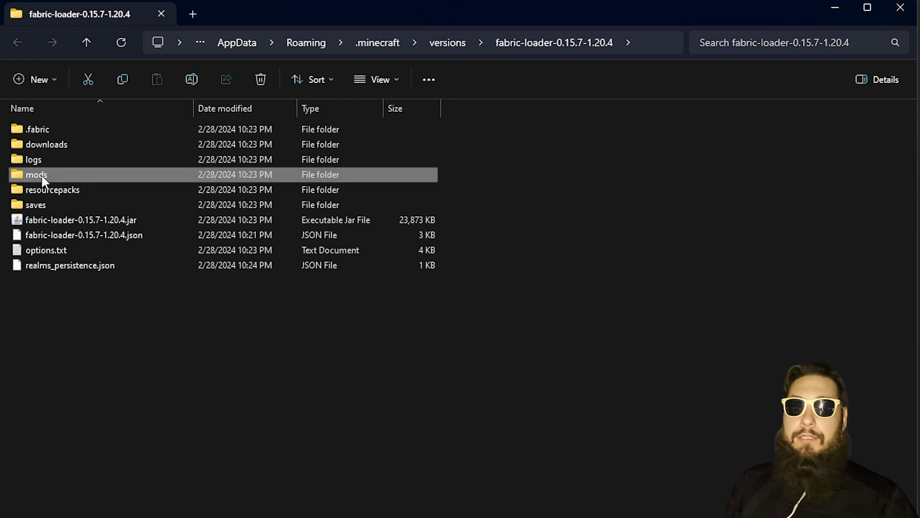
Step: Move the Fabric API, Sodium and Iris jar files from Downloads into the mods folder, and close both folder windows
left_click(195, 19)
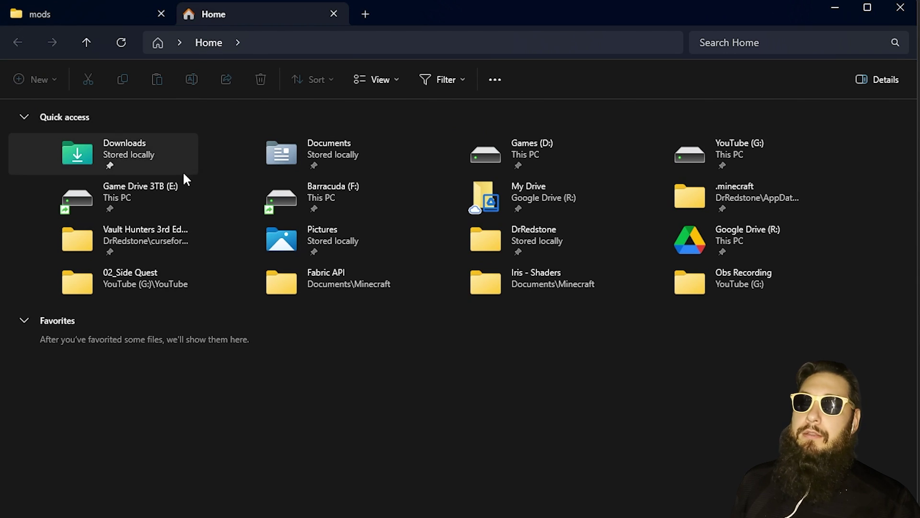
double_click(128, 160)
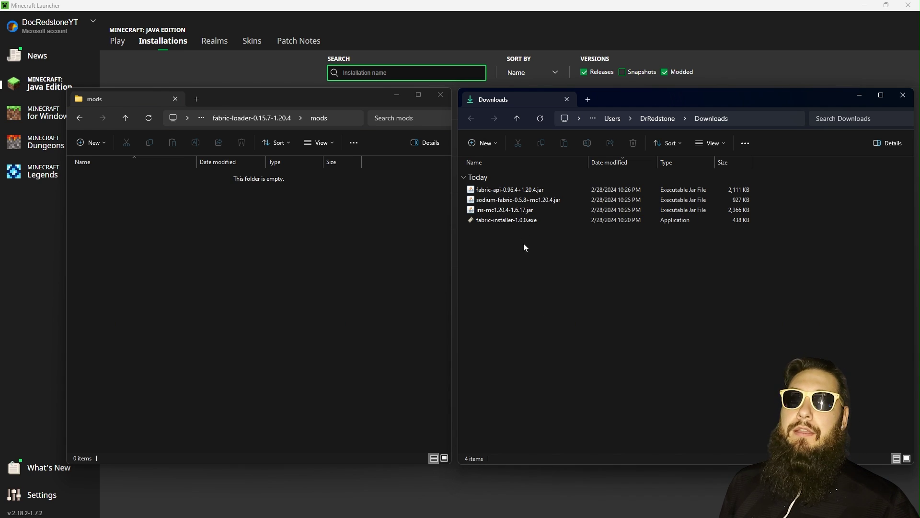
left_click(522, 190)
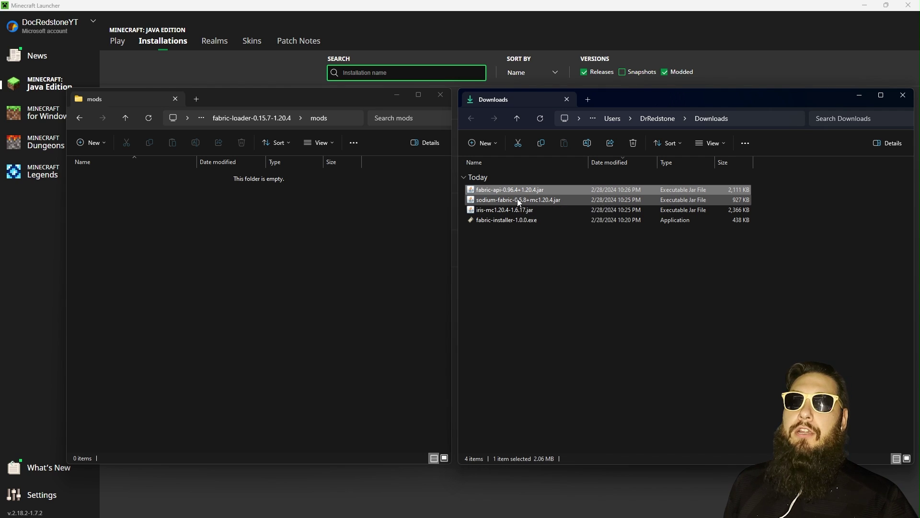
left_click(517, 200, "ctrl")
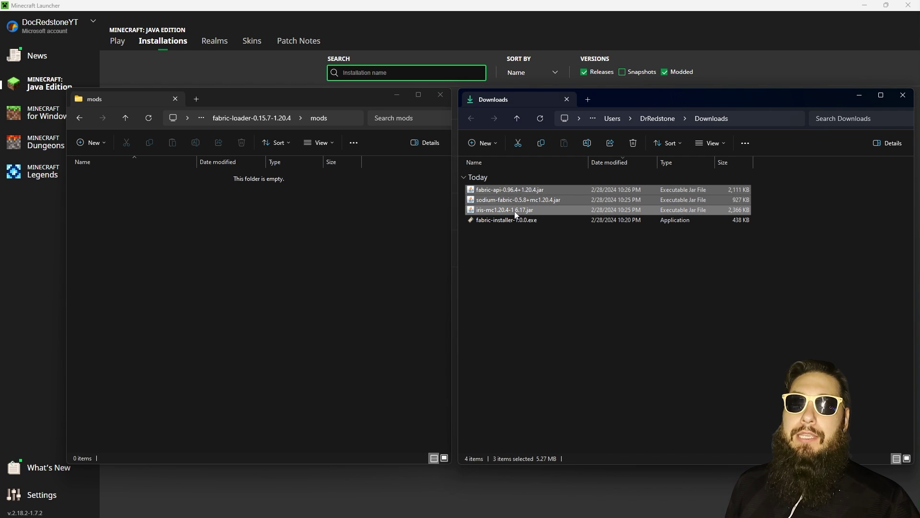
left_click_drag(522, 203, 294, 242)
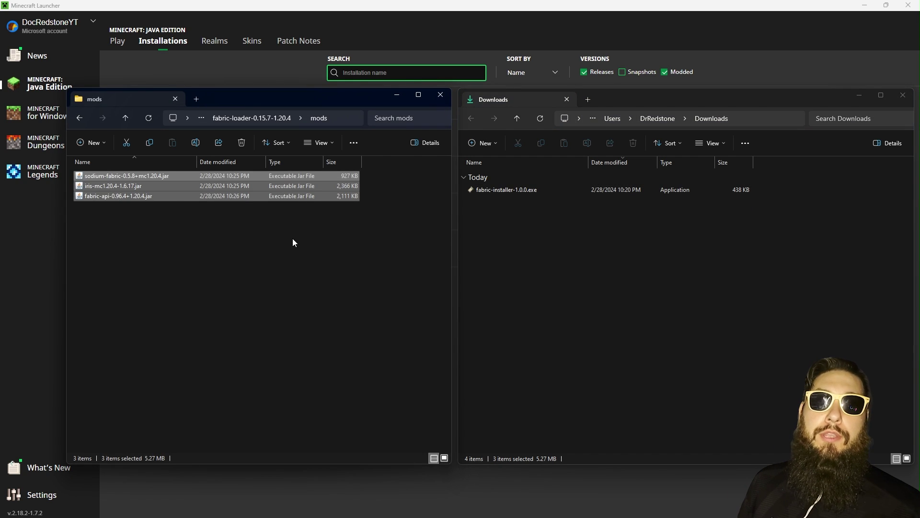
left_click(511, 191)
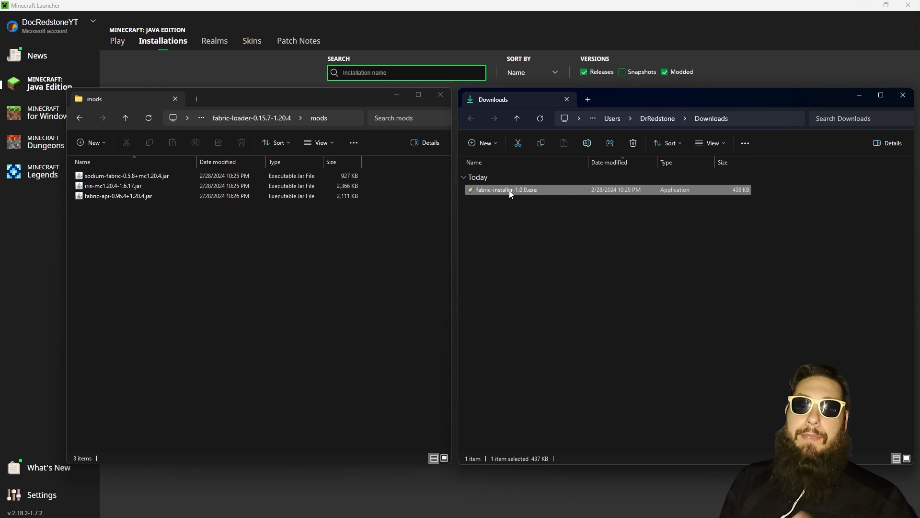
left_click(440, 94)
left_click(903, 95)
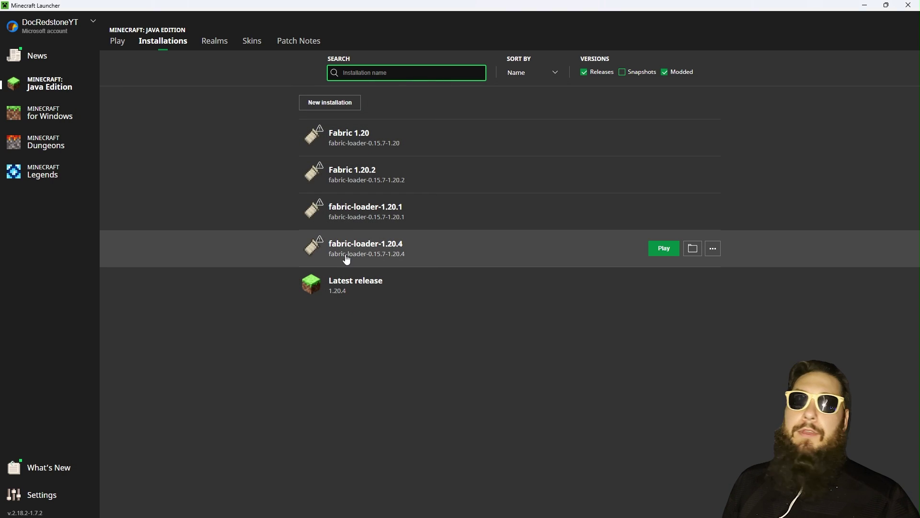
Step: Launch the fabric-loader-1.20.4 installation and open the Shader Packs screen from the game's video settings
left_click(670, 249)
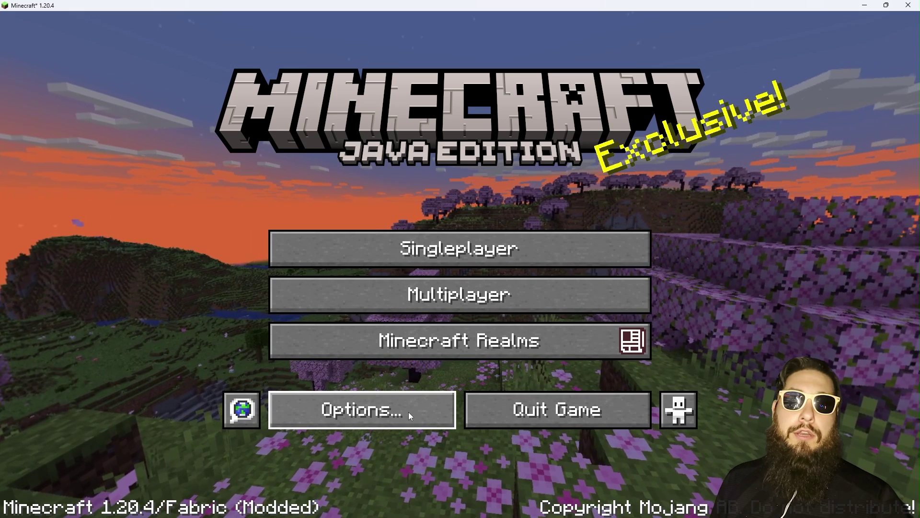
left_click(409, 413)
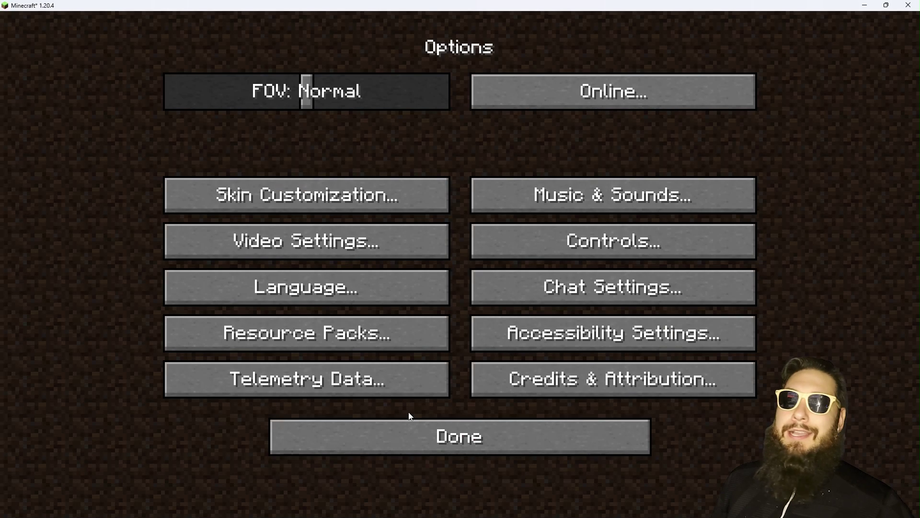
left_click(306, 245)
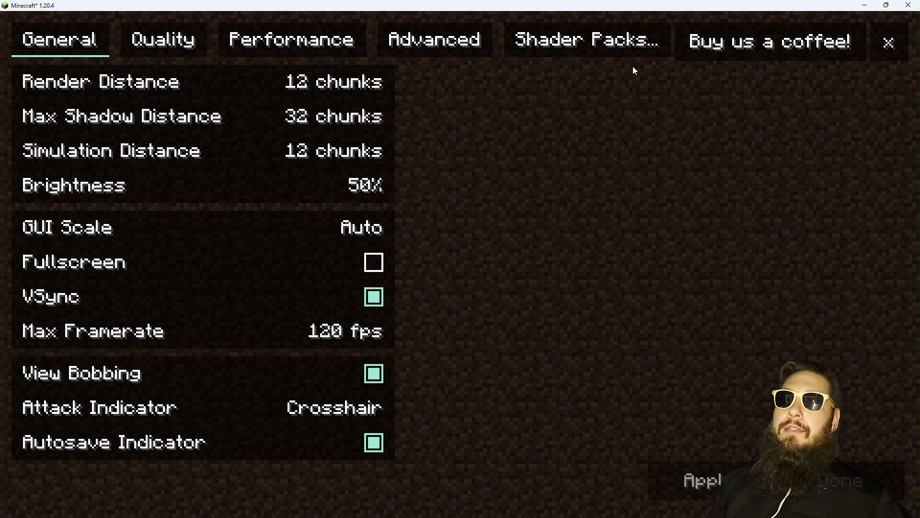
left_click(610, 50)
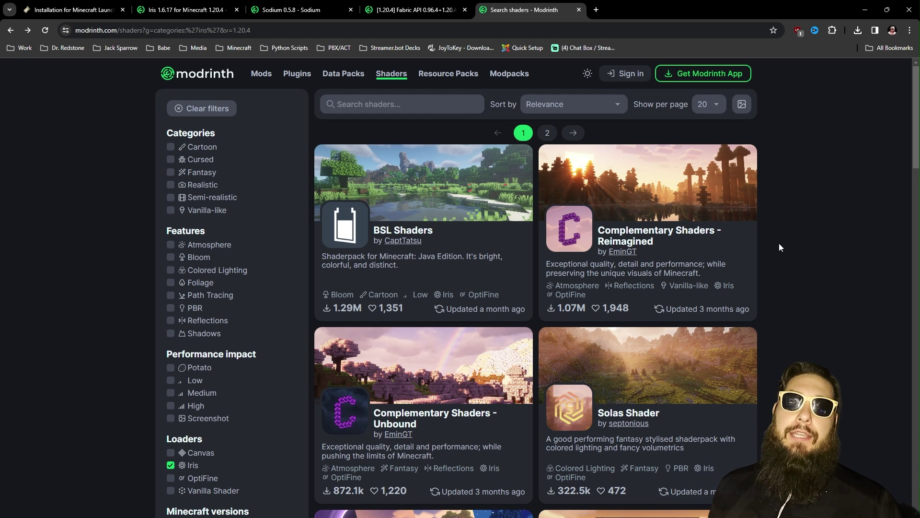
Step: In the browser's Modrinth shader search, open BSL Shaders, Complementary Shaders - Reimagined and Solas Shader in separate new tabs
middle_click(419, 233)
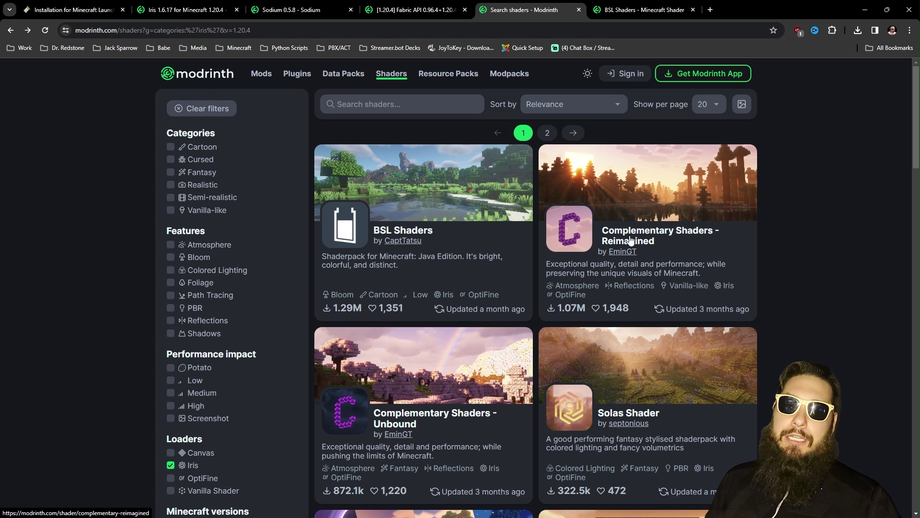
middle_click(690, 234)
middle_click(638, 415)
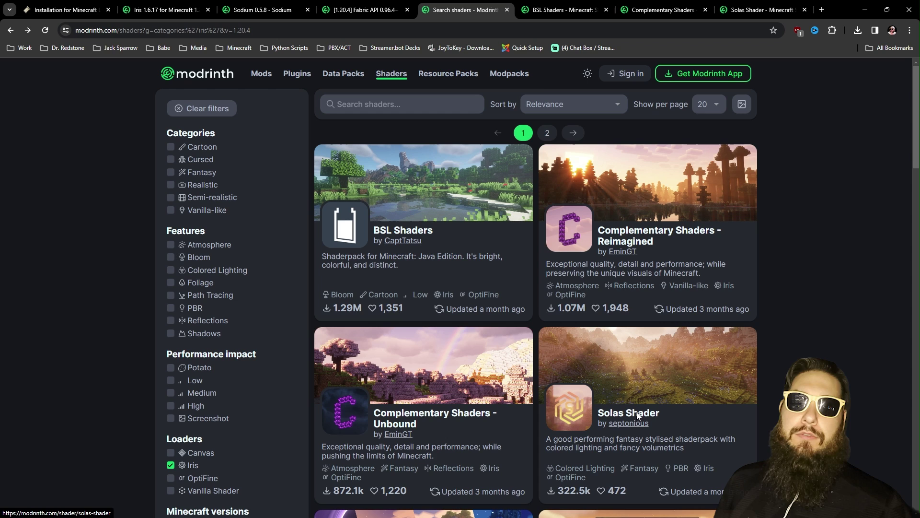
Step: Filter the BSL Shaders versions to 1.20.4 and download the BSL v8.2.08 release
key("ctrl+Tab")
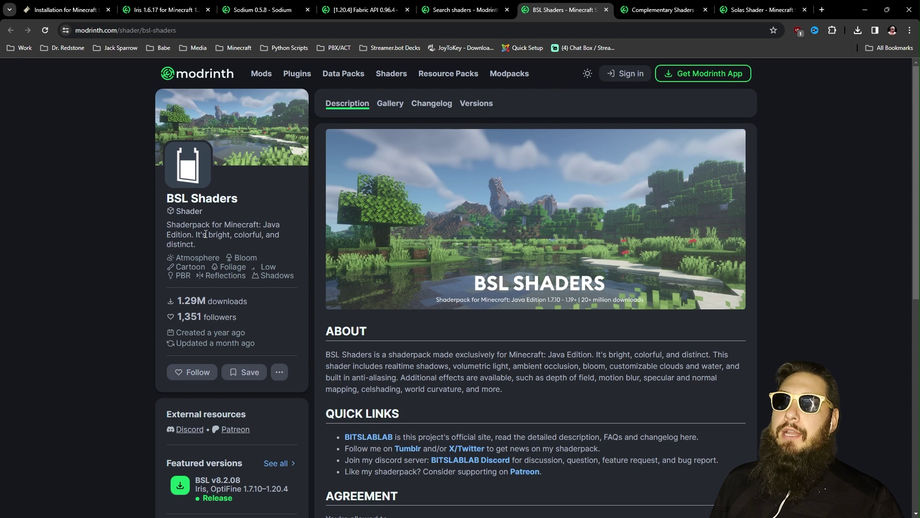
left_click(275, 465)
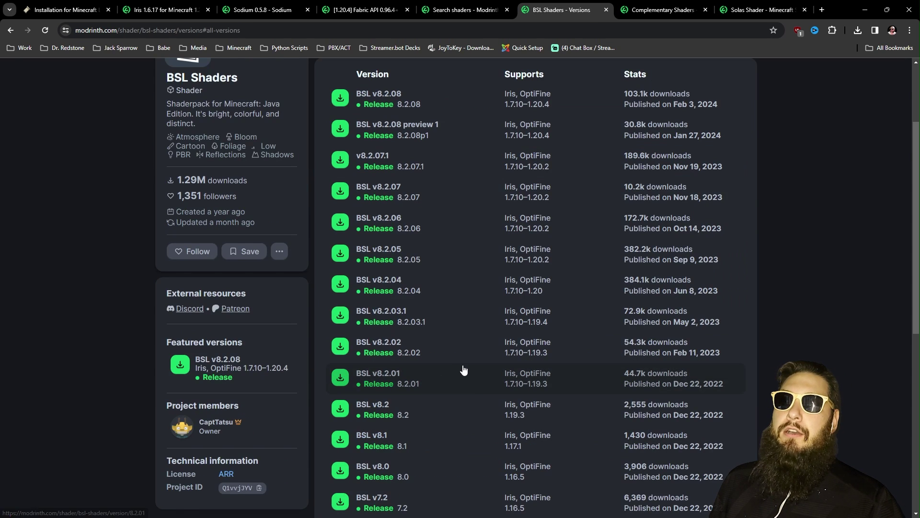
scroll(462, 370, "up", 3)
left_click(576, 139)
left_click(527, 154)
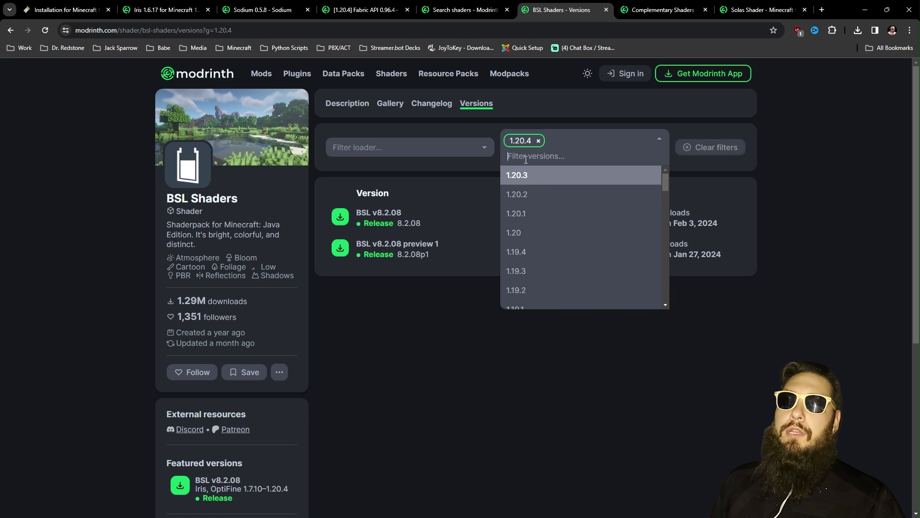
left_click(791, 341)
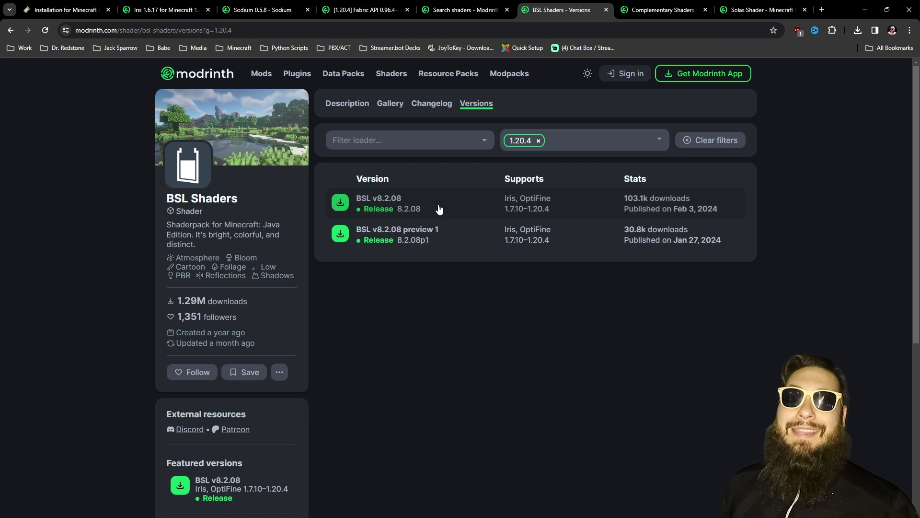
left_click(439, 209)
left_click(358, 188)
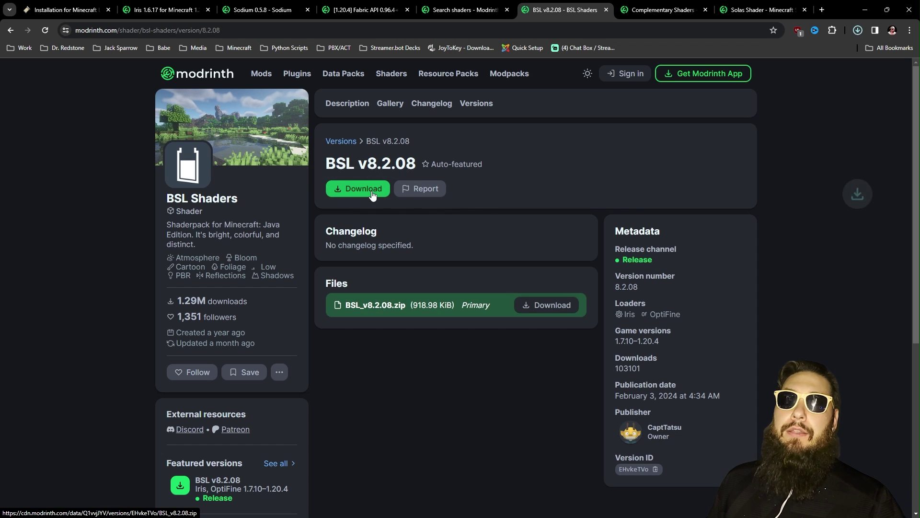
Step: Filter the Complementary Shaders - Reimagined versions to 1.20.4 and download release r5.1.1
left_click(662, 9)
scroll(345, 391, "down", 2)
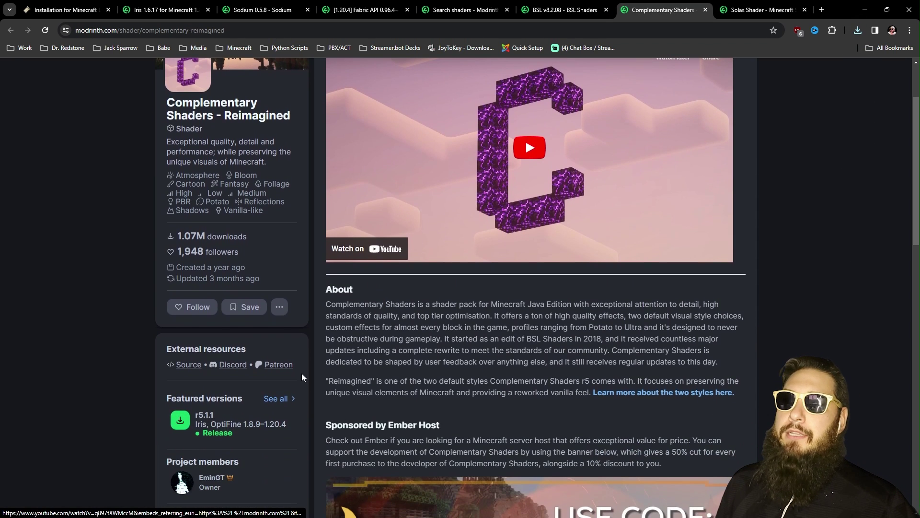
scroll(508, 271, "up", 2)
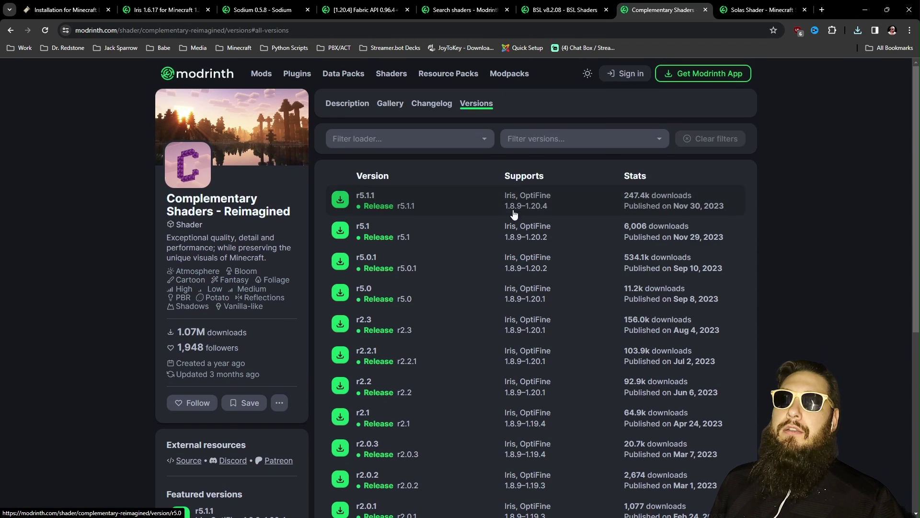
left_click(552, 139)
left_click(540, 163)
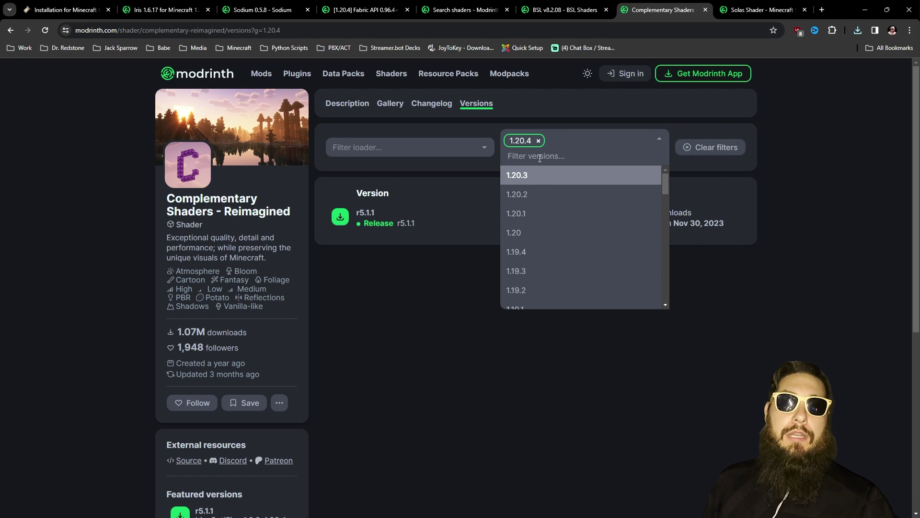
left_click(437, 306)
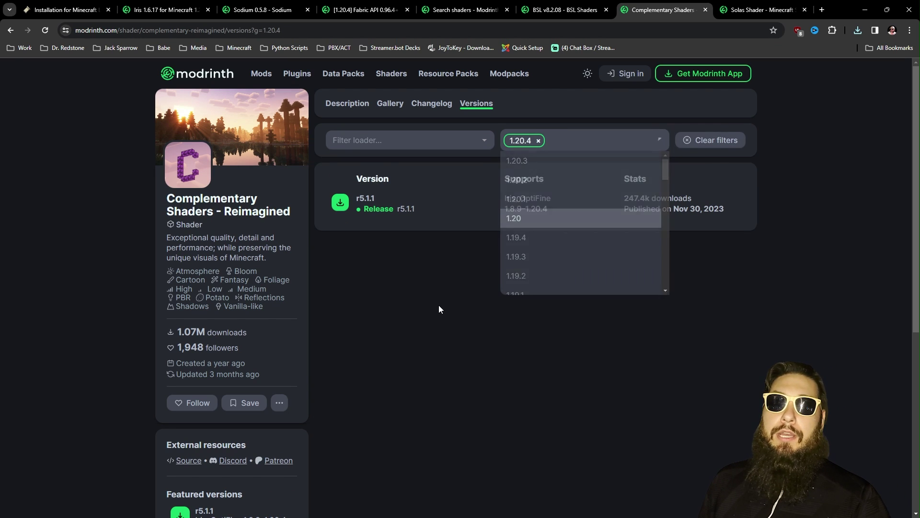
left_click(404, 201)
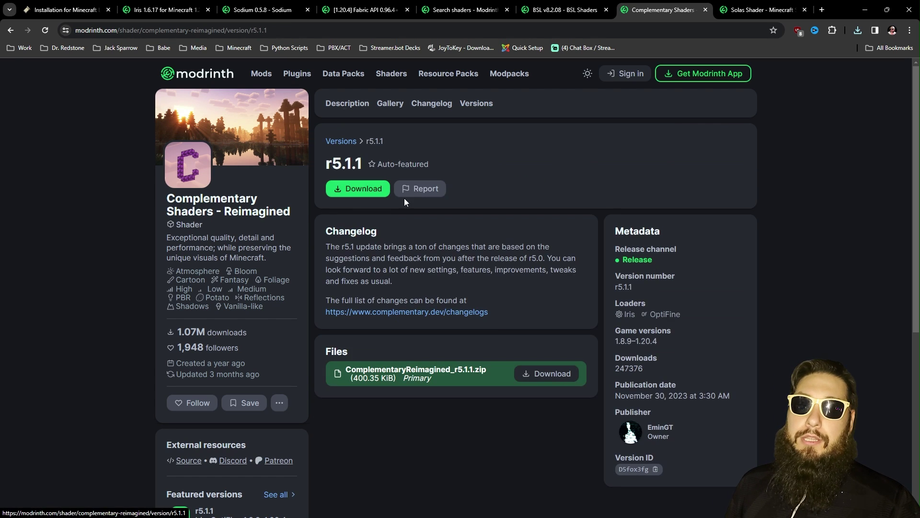
left_click(372, 192)
Step: Filter the Solas Shader versions to 1.20.4 and download Solas Shader V2.0 [BETA V0.6b]
key("ctrl+Tab")
scroll(309, 340, "down", 3)
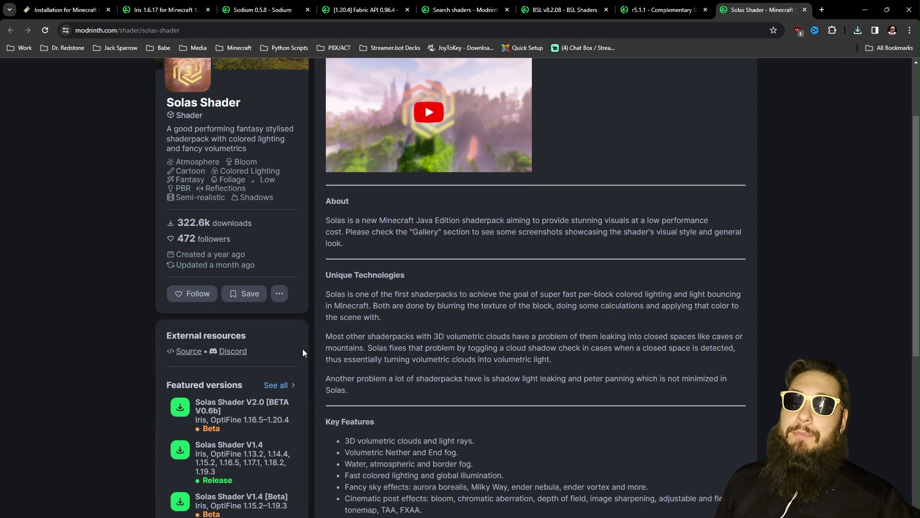
left_click(283, 386)
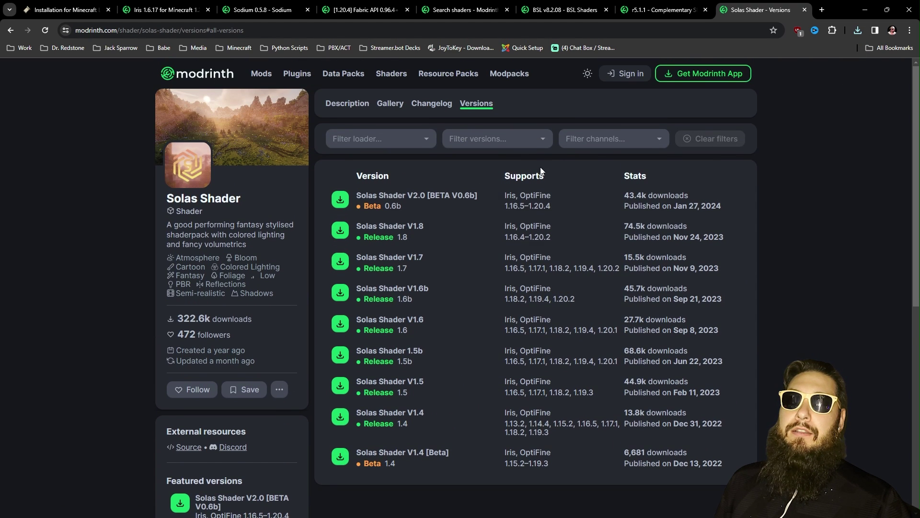
left_click(479, 138)
left_click(479, 161)
left_click(407, 277)
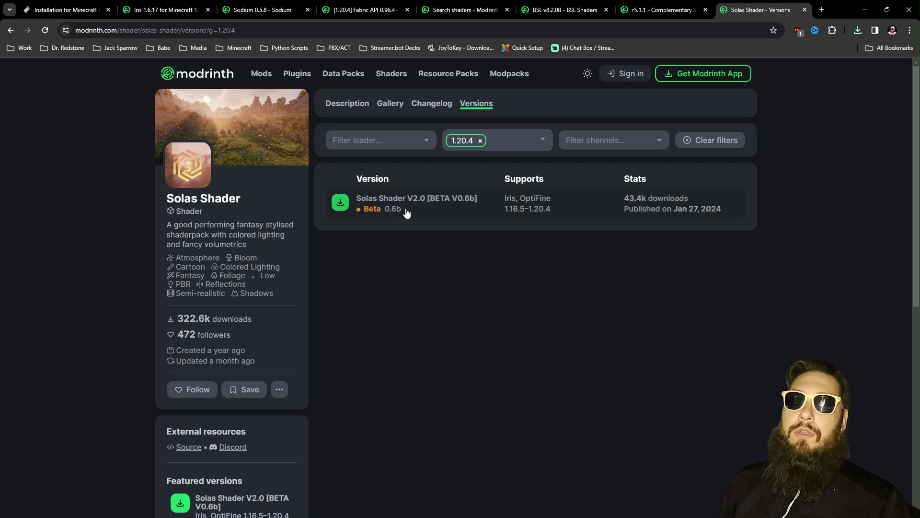
left_click(453, 207)
left_click(376, 196)
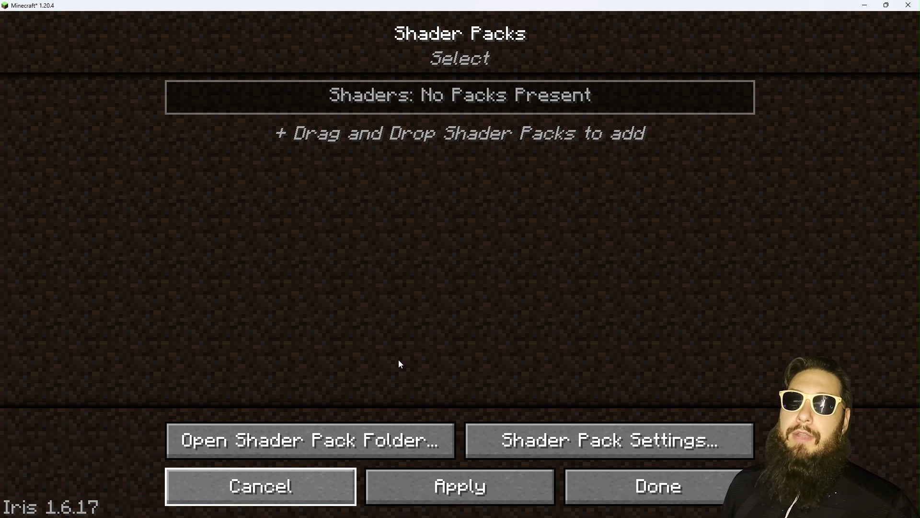
Step: Open the shader pack folder from the game's Shader Packs screen, and open Downloads in a second tab of that window
left_click(309, 440)
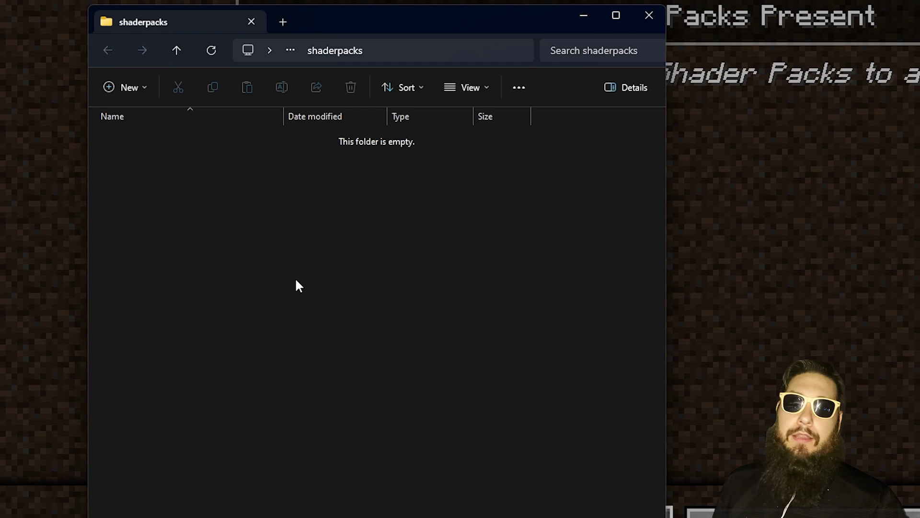
left_click(276, 24)
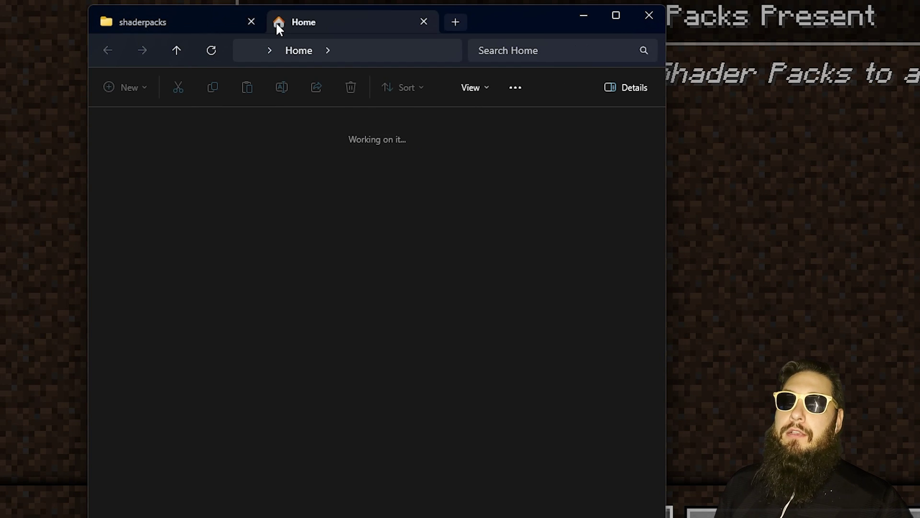
double_click(198, 158)
Step: Move the BSL, ComplementaryReimagined_r5.1.1 and Solas Shader V2.0 [BETA 0.6b] zip files from Downloads into the shaderpacks folder
left_click(479, 221)
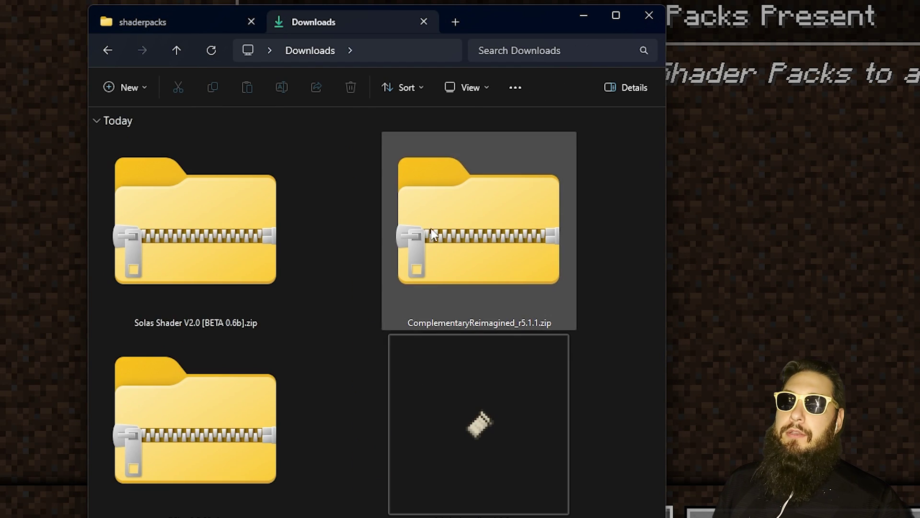
left_click(199, 437)
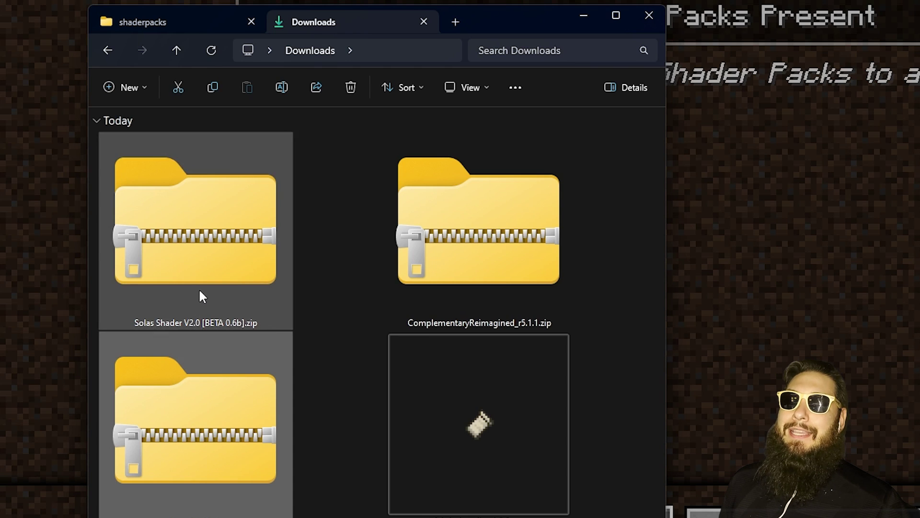
left_click(416, 249, "ctrl")
left_click(229, 254, "ctrl")
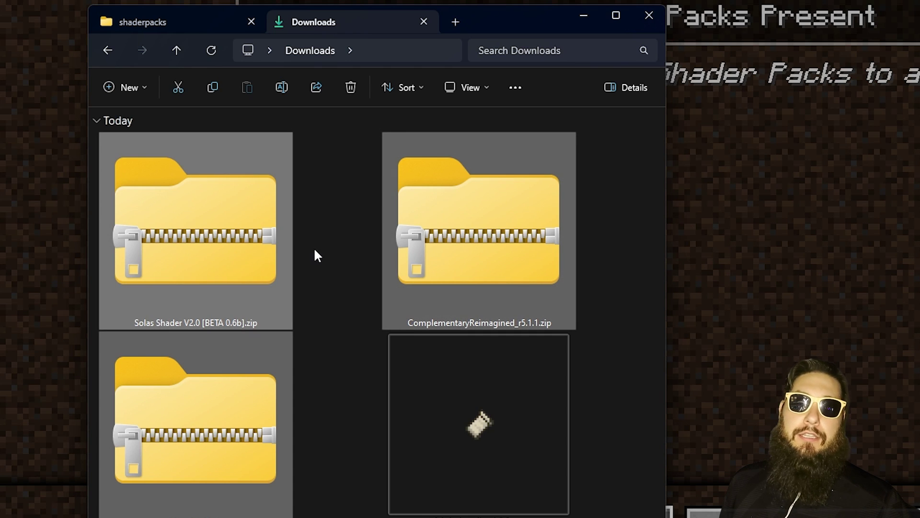
right_click(231, 232)
left_click(245, 247)
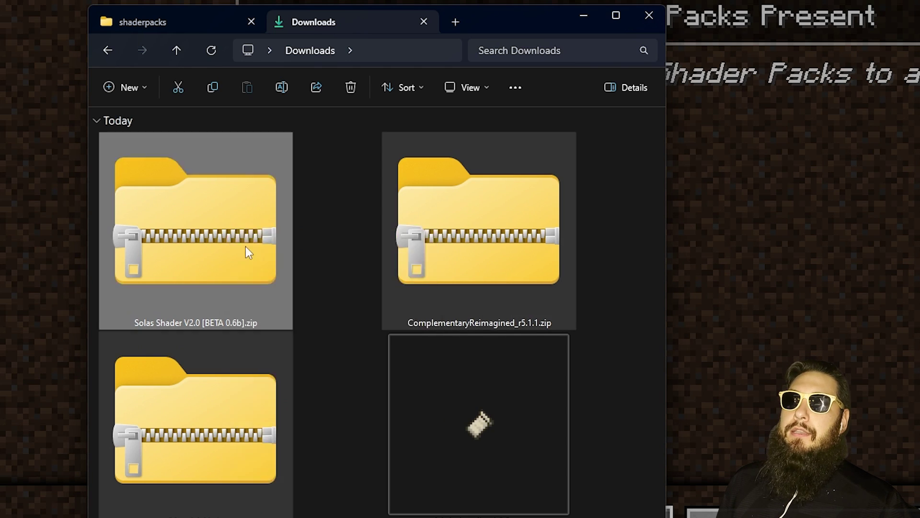
left_click(169, 23)
key("ctrl+v")
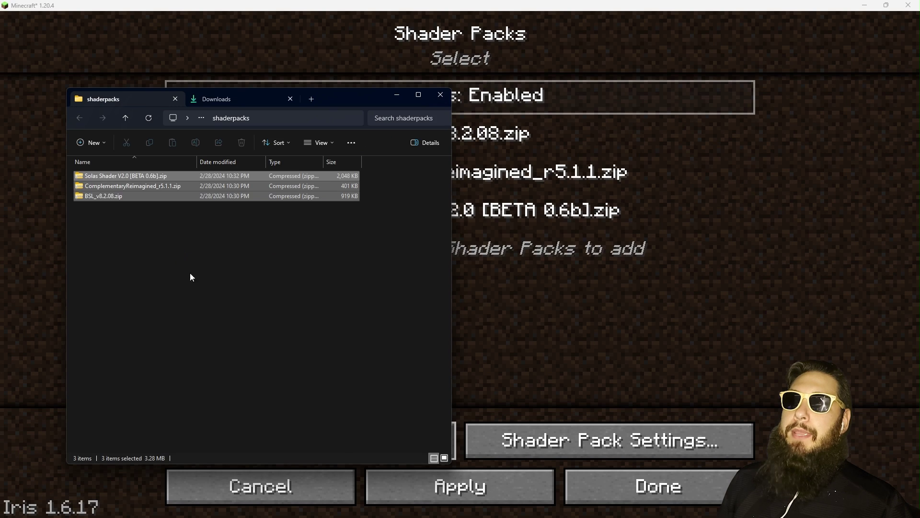
Step: Open the Downloads folder in a separate File Explorer window beside the shaderpacks folder
left_click(190, 277)
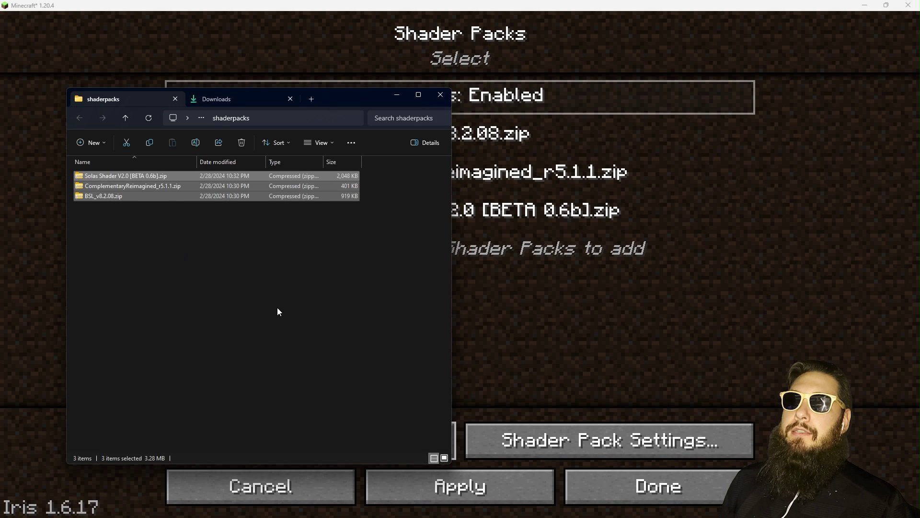
key("super+e")
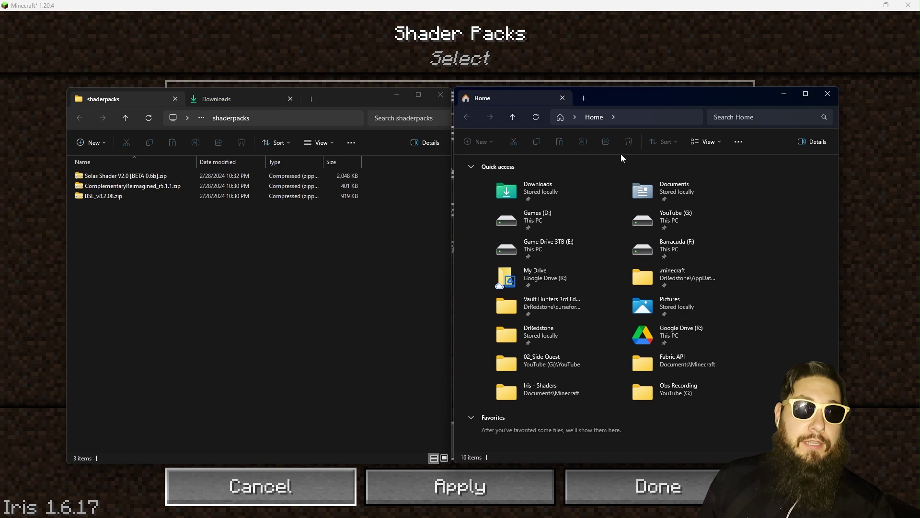
double_click(542, 196)
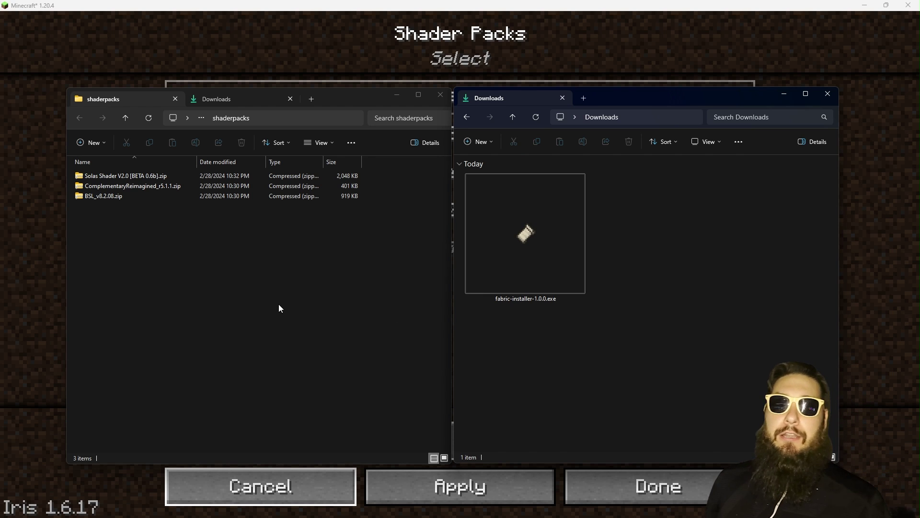
Step: Return to the game's Shader Packs screen, set Shaders to Disabled and confirm the selection
left_click(839, 247)
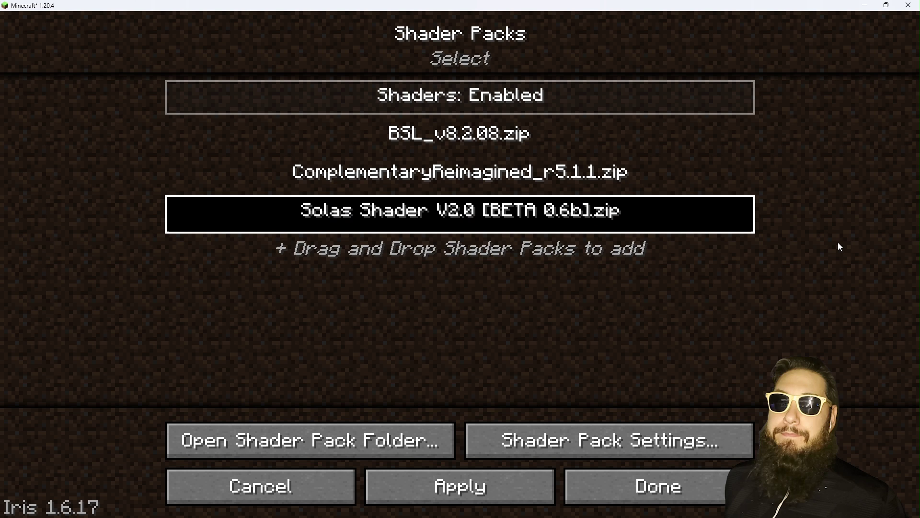
left_click(460, 98)
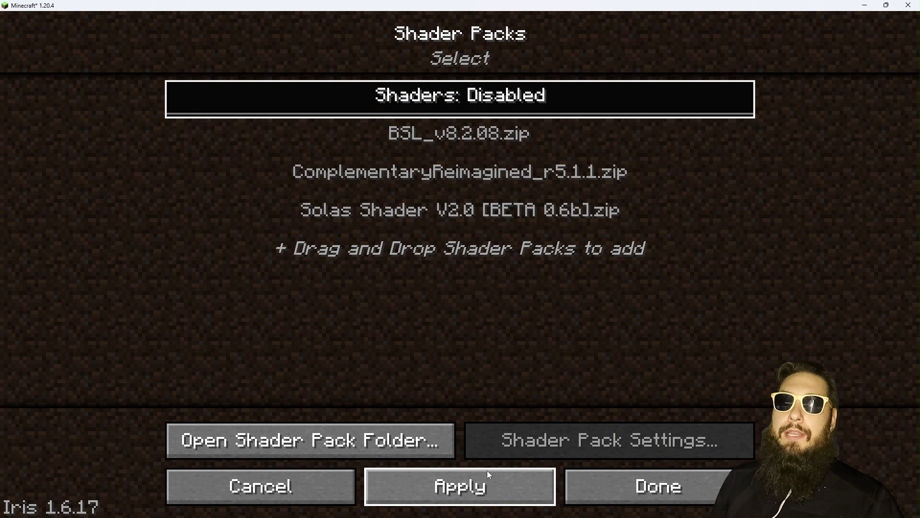
left_click(612, 491)
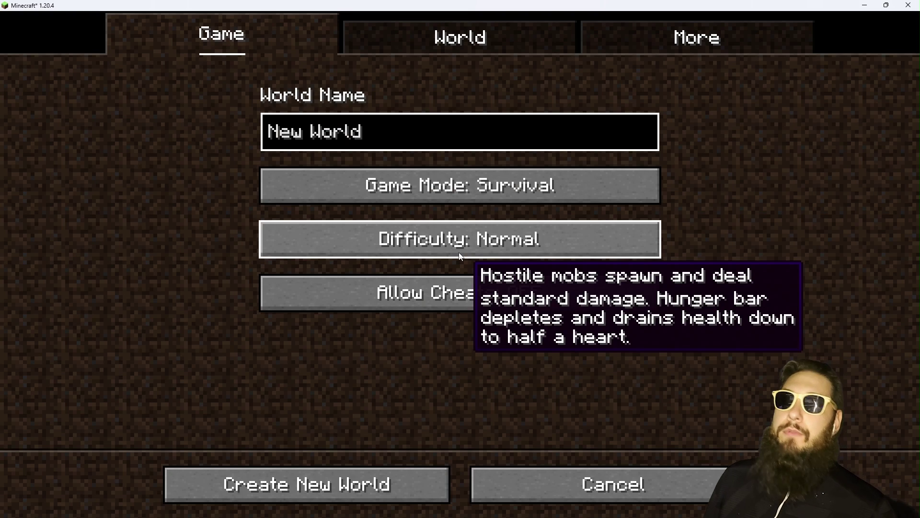
Step: Create a new world named "Like & Subscribe" and switch the camera to the front-facing third-person view
left_click(408, 135)
key("ctrl+a")
key("BackSpace")
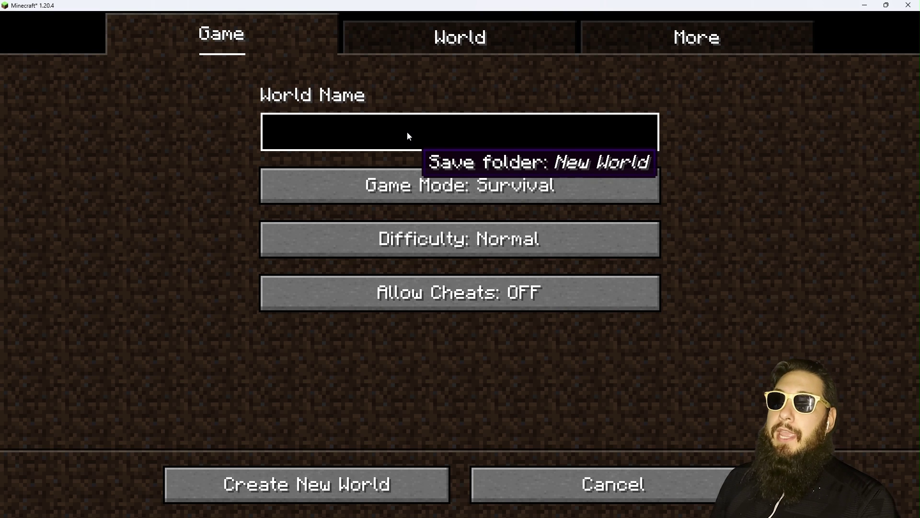
type("Like & Subscribe")
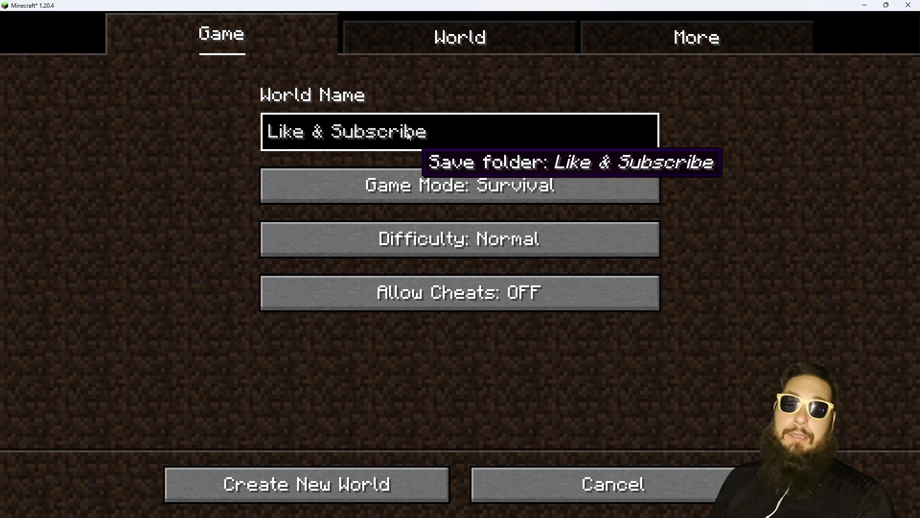
left_click(401, 499)
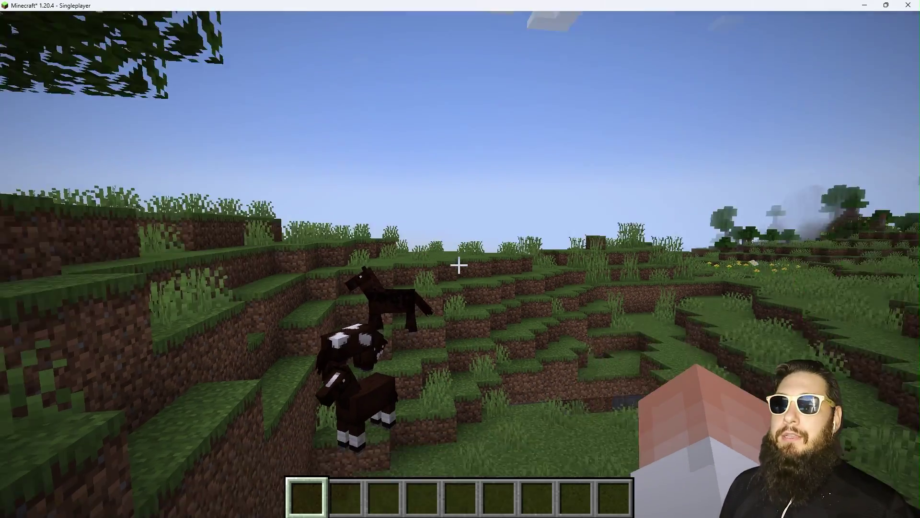
key("F5")
key("F5")
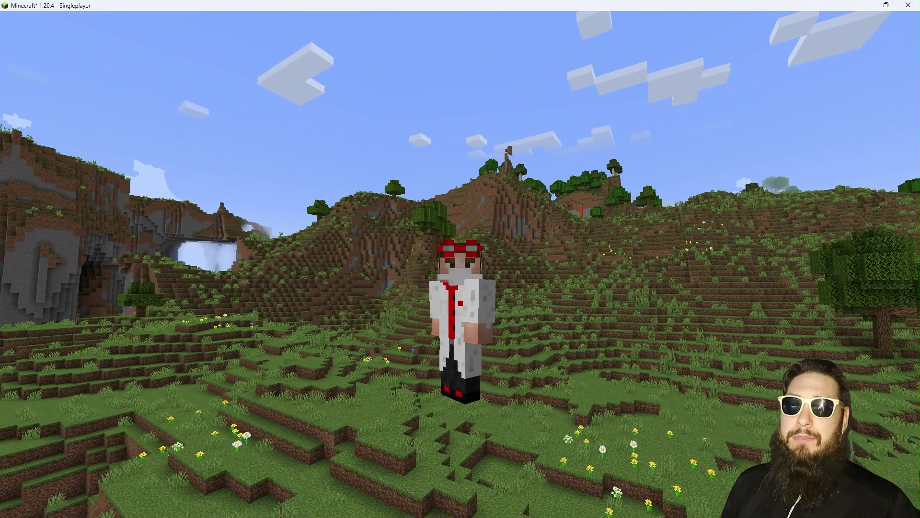
Step: Pause the game and open the Shader Packs screen from the video settings
key("Escape")
left_click(374, 308)
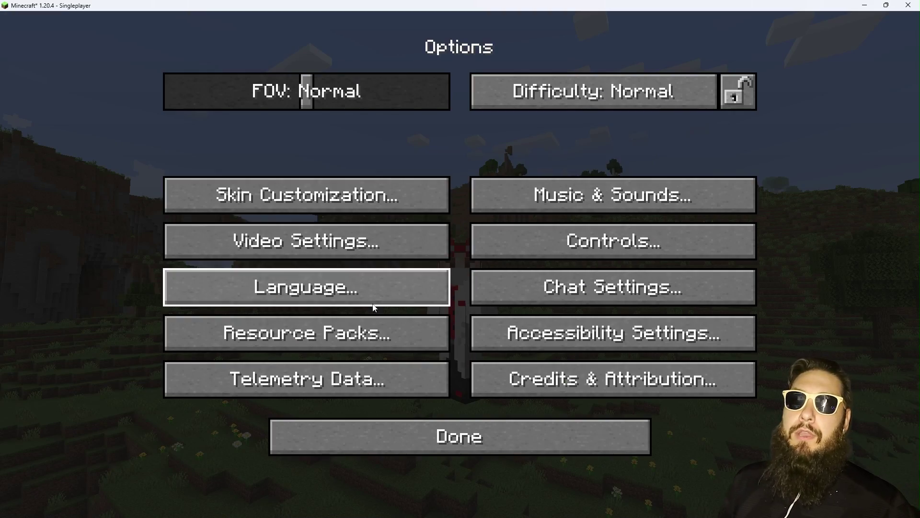
left_click(380, 246)
left_click(592, 41)
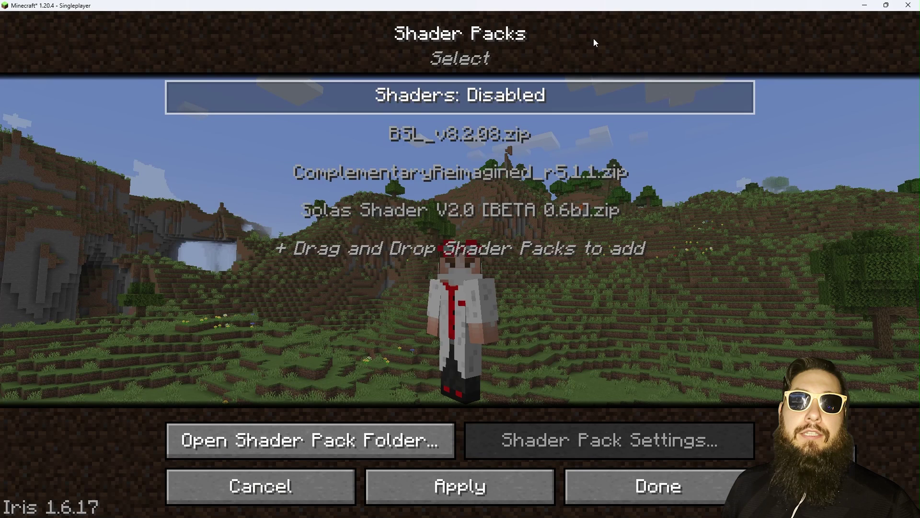
Step: Enable shaders, apply the BSL_v8.2.08.zip pack, and close the settings to return to the world
left_click(507, 98)
left_click(484, 135)
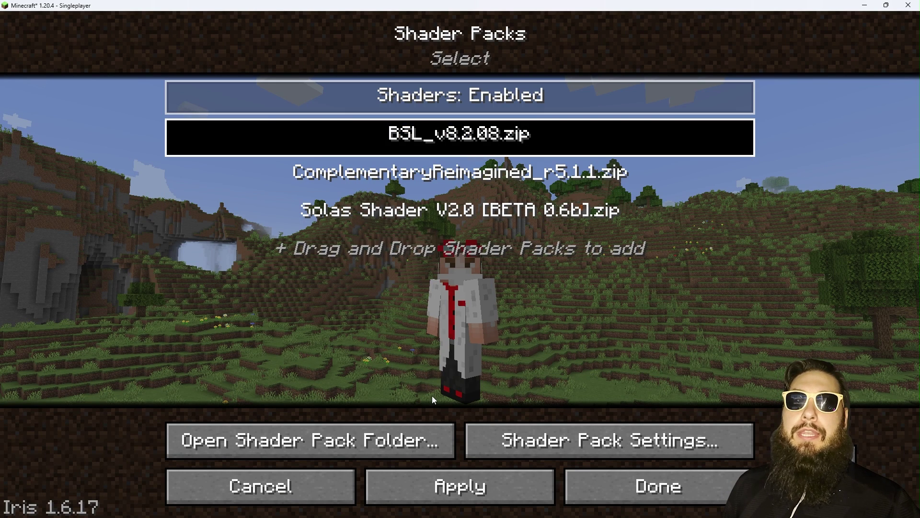
left_click(536, 501)
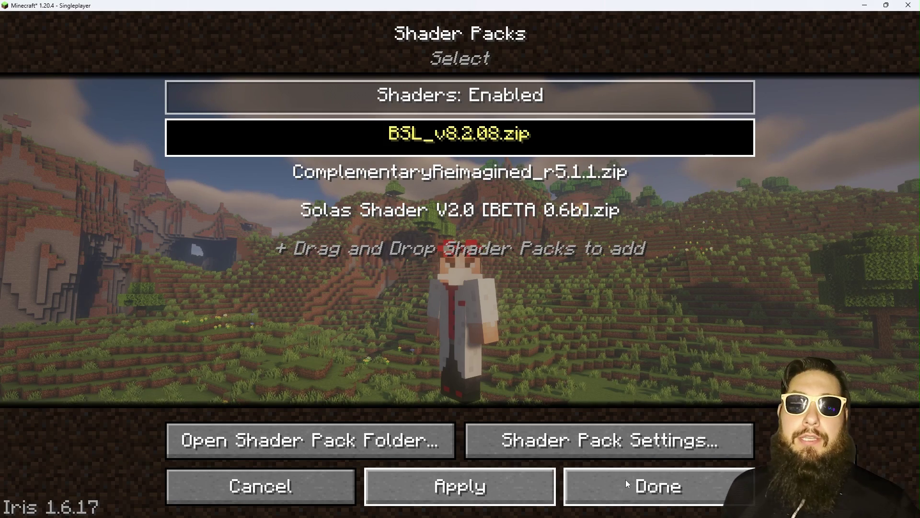
left_click(626, 479)
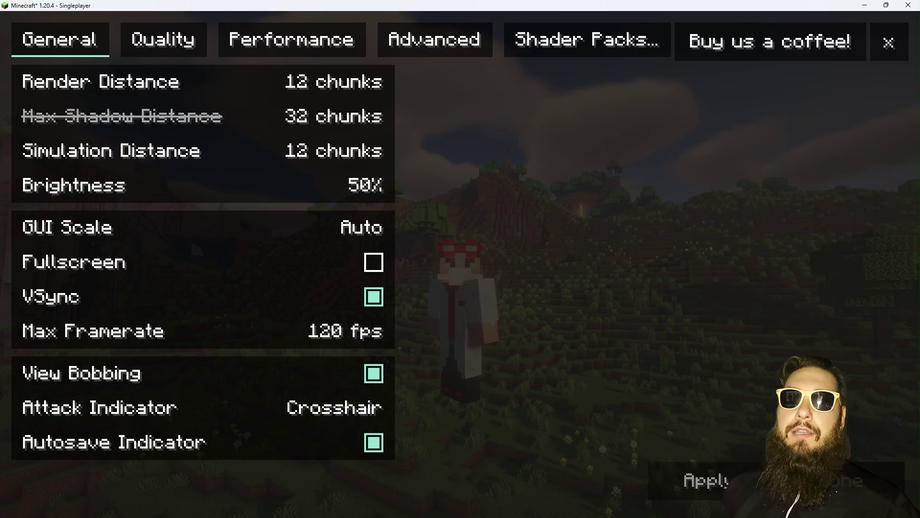
key("Escape")
left_click(577, 449)
key("Escape")
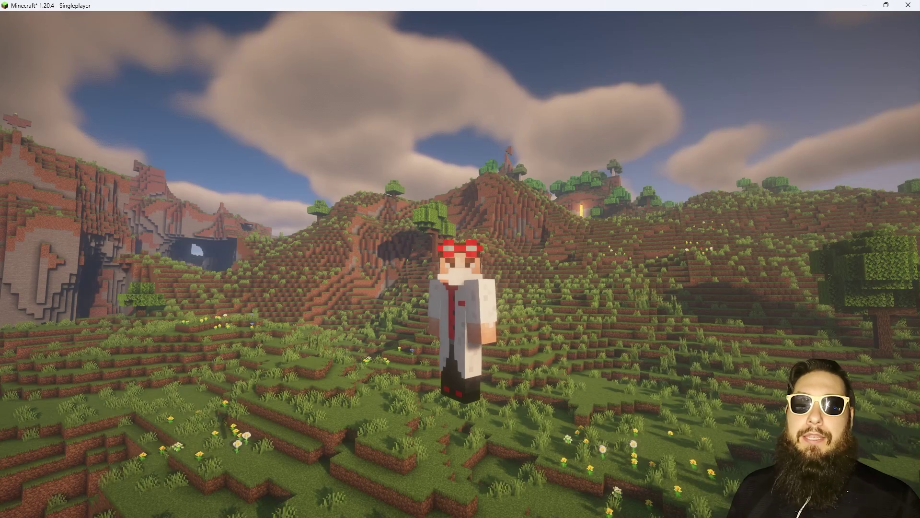